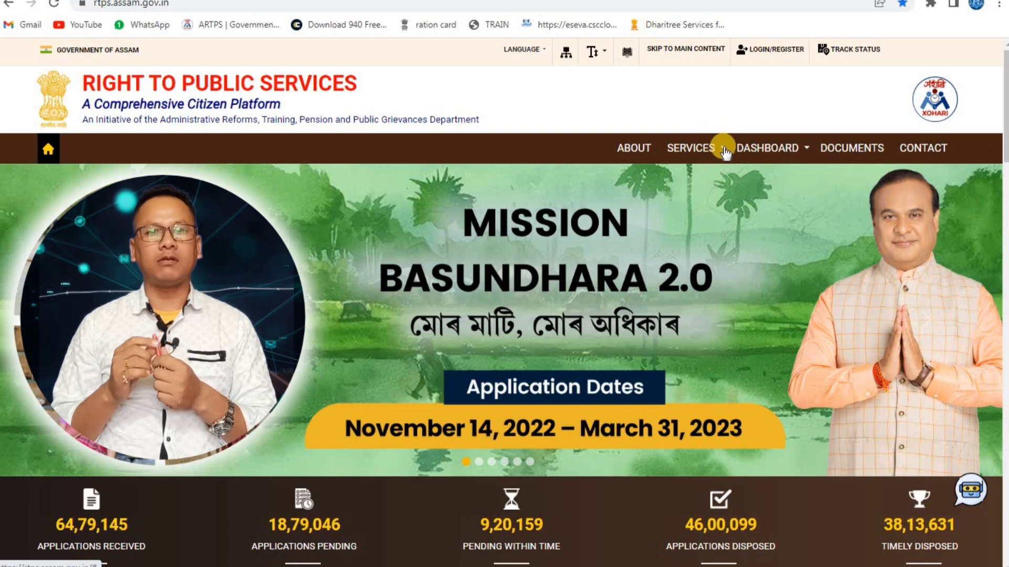
Step: Open the list of ARTPS services available through CSC from the portal's home page
click(723, 147)
click(680, 243)
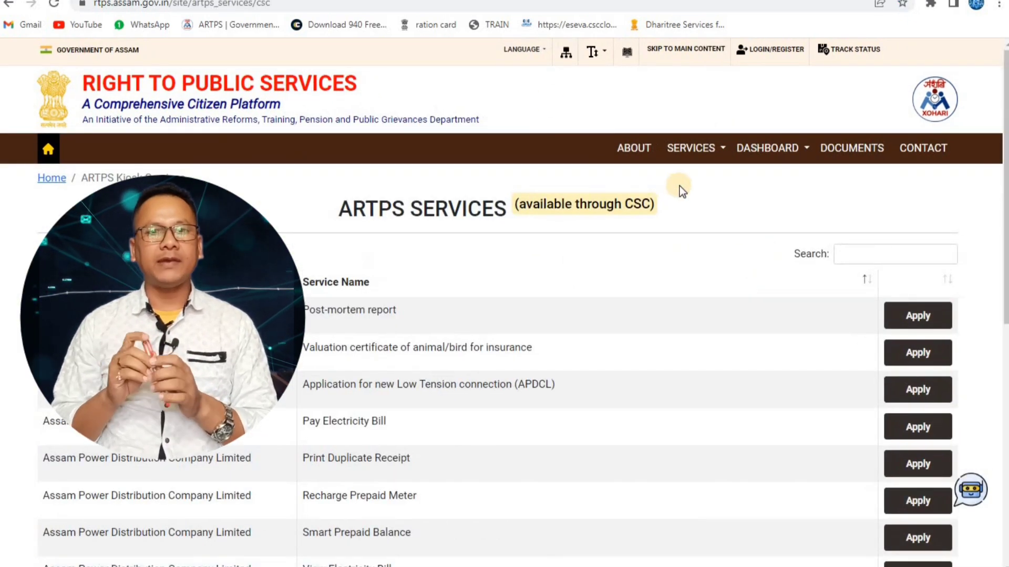
click(716, 149)
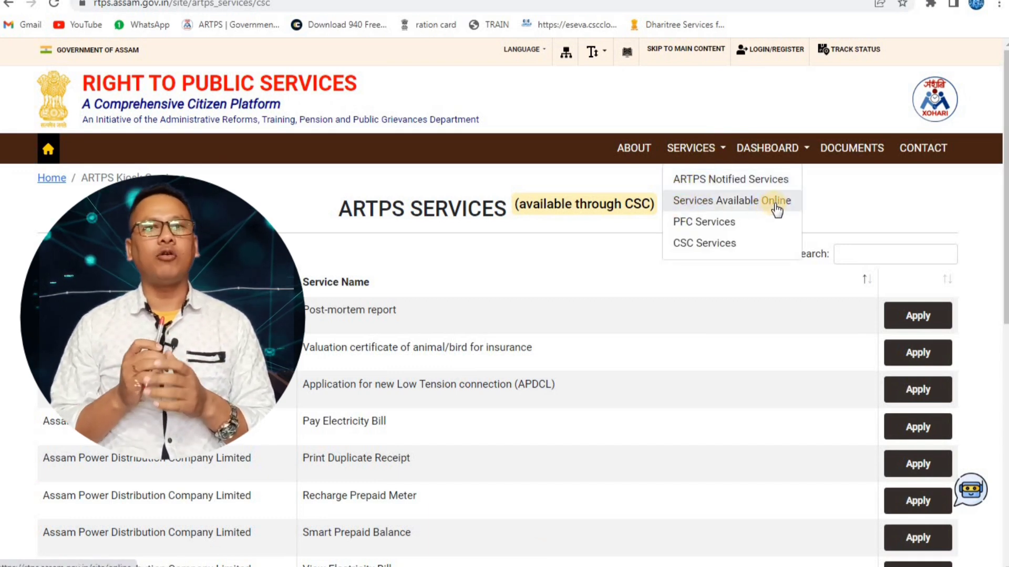
click(598, 254)
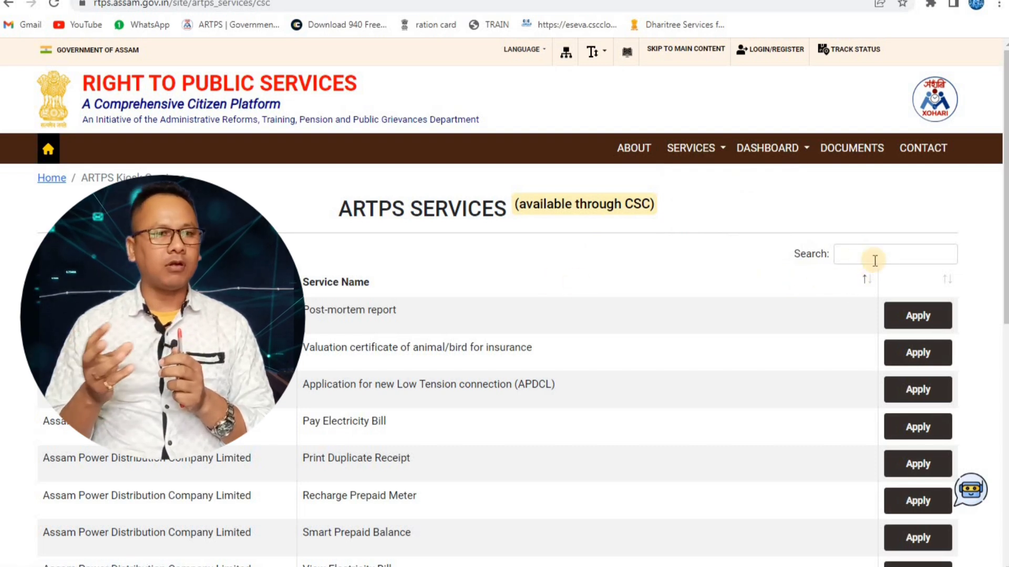
Step: Search the CSC services for "NON" and open the page for Issuance of Non-Encumbrance Certificate
click(856, 255)
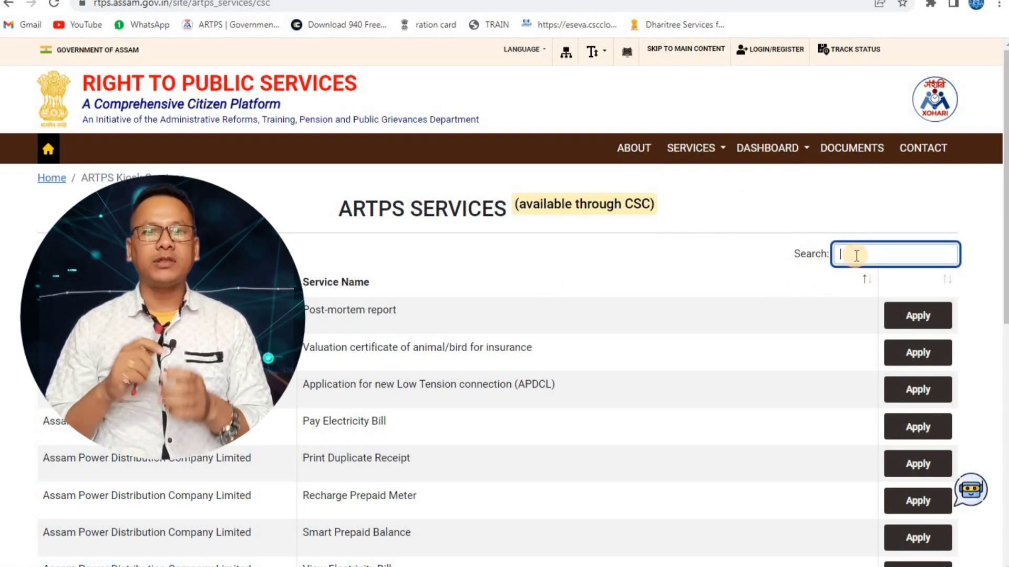
text(NON)
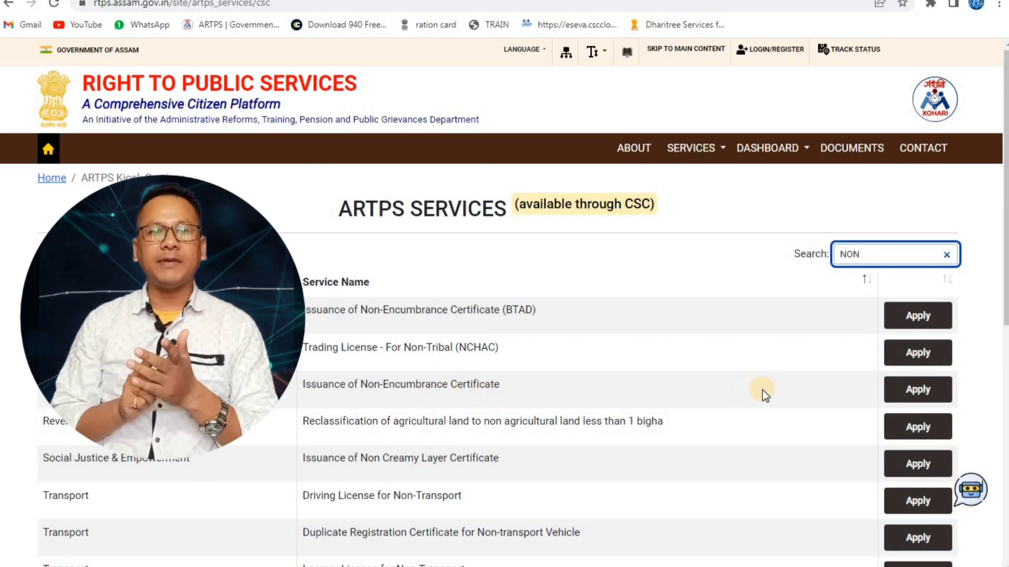
click(899, 390)
Step: Review the guidelines and the required documents, time limit and fees for the Non-Encumbrance Certificate
scroll(303, 288, down, 3)
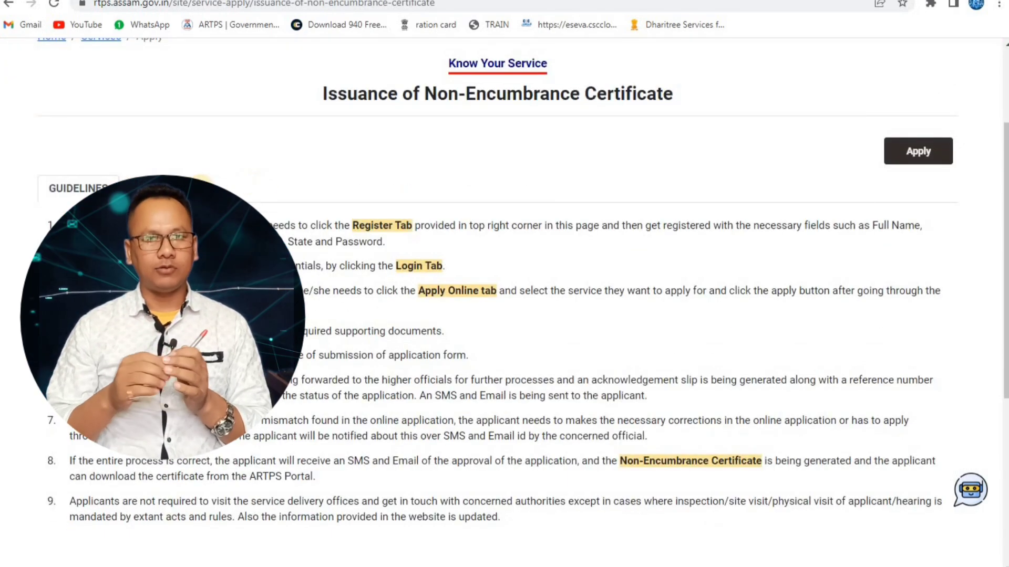
click(188, 188)
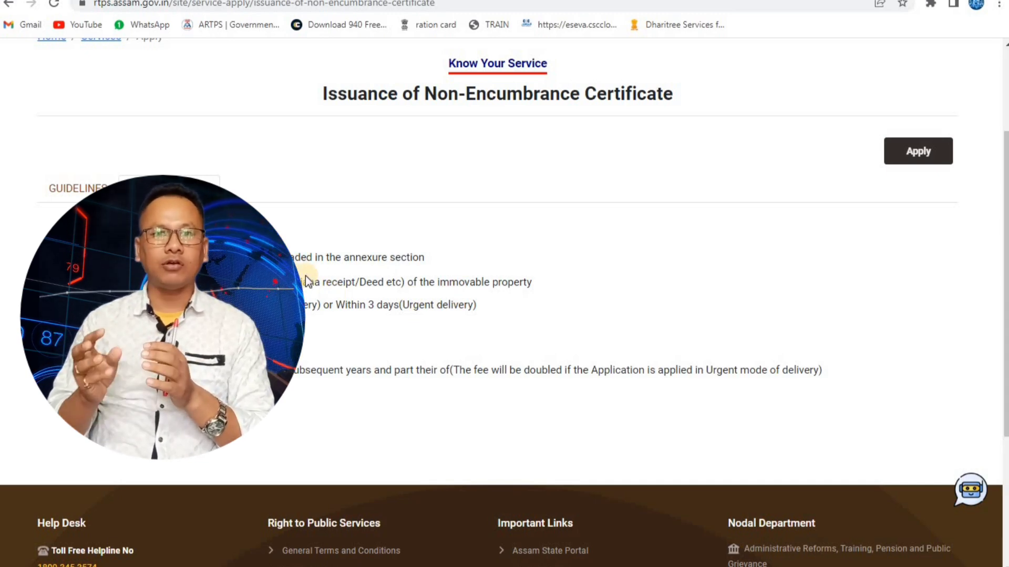
scroll(489, 271, up, 3)
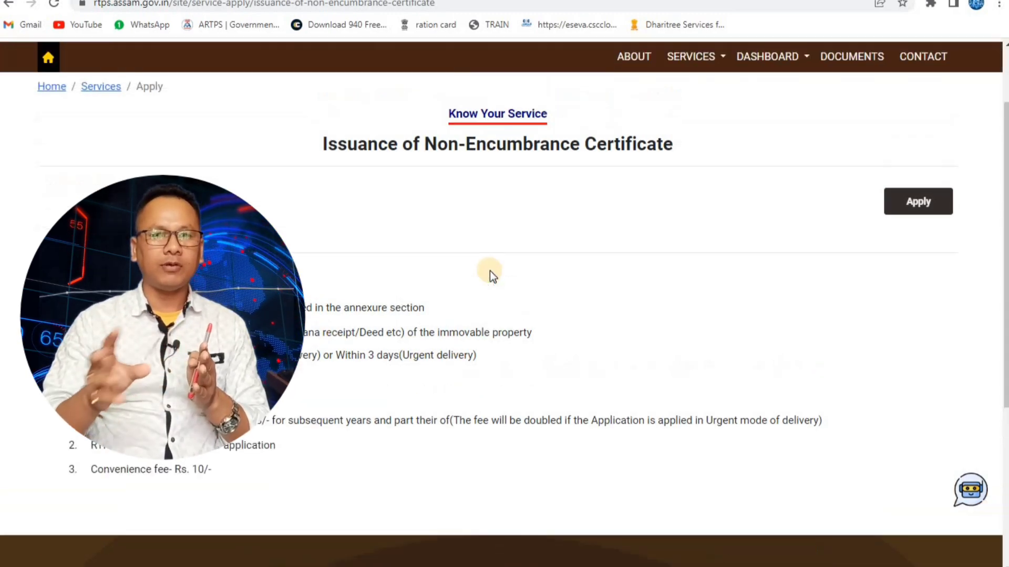
Step: Switch the certificate page to Assamese and back to English, and start the application
click(523, 49)
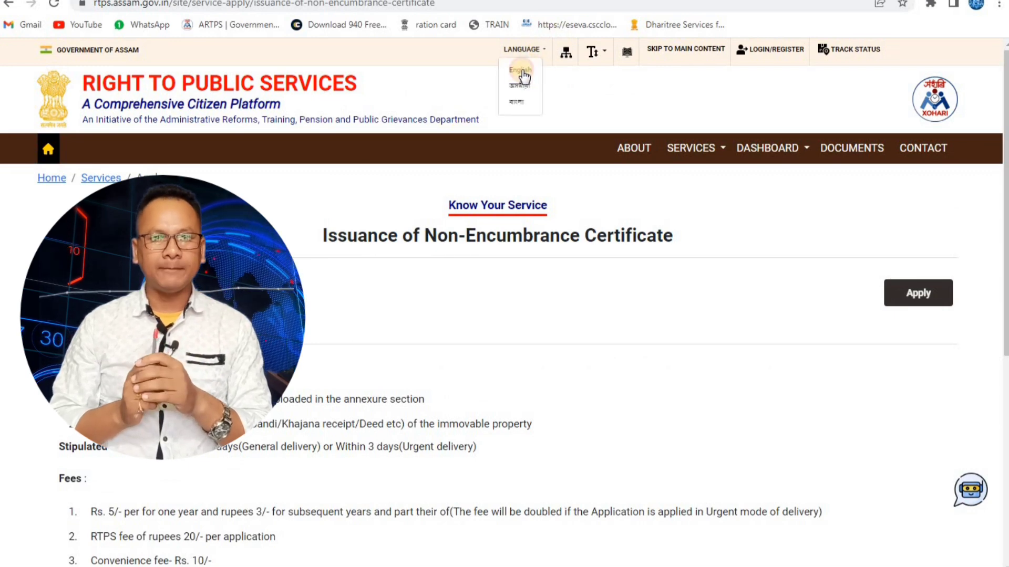
click(520, 87)
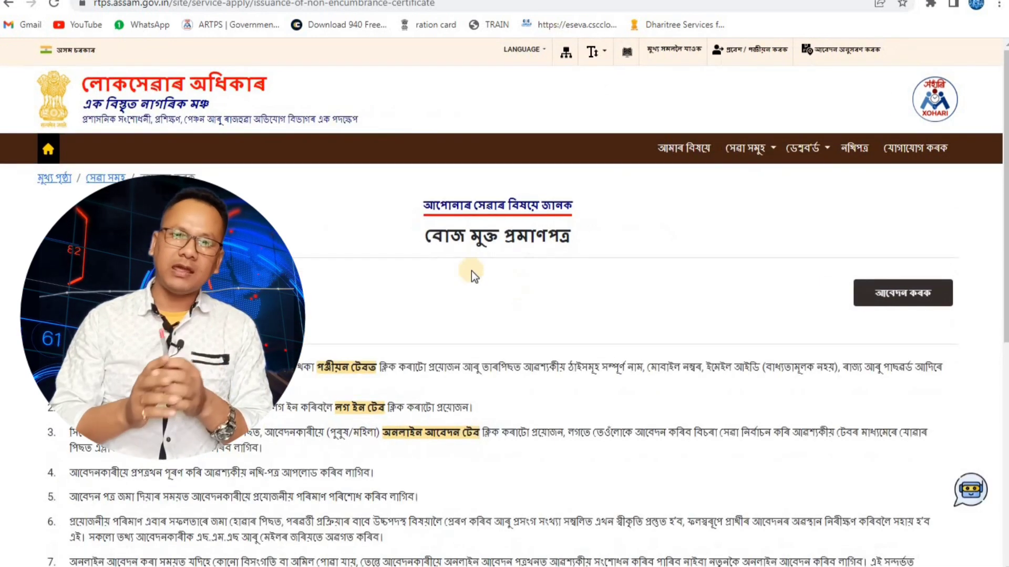
click(541, 49)
click(525, 71)
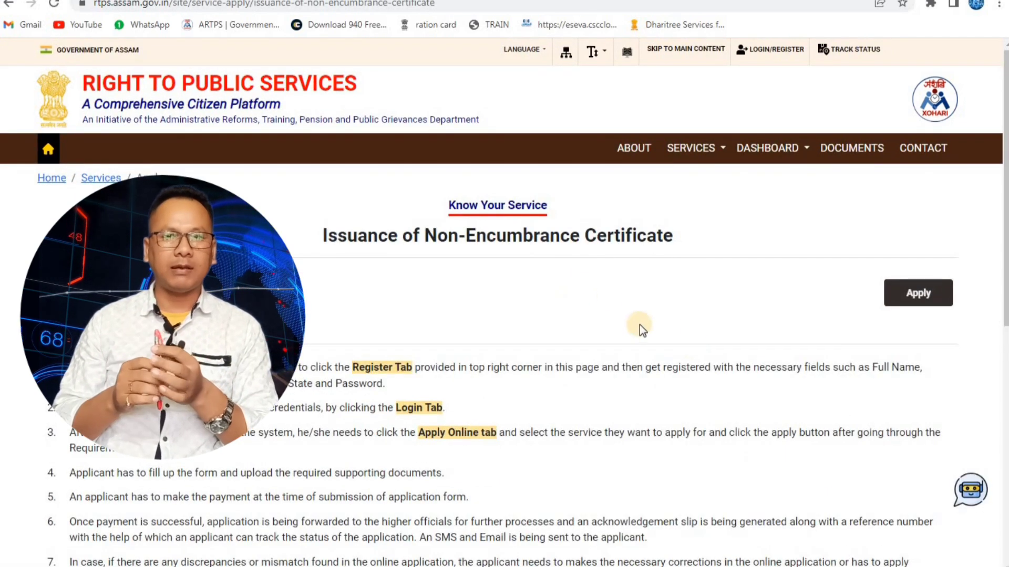
click(917, 295)
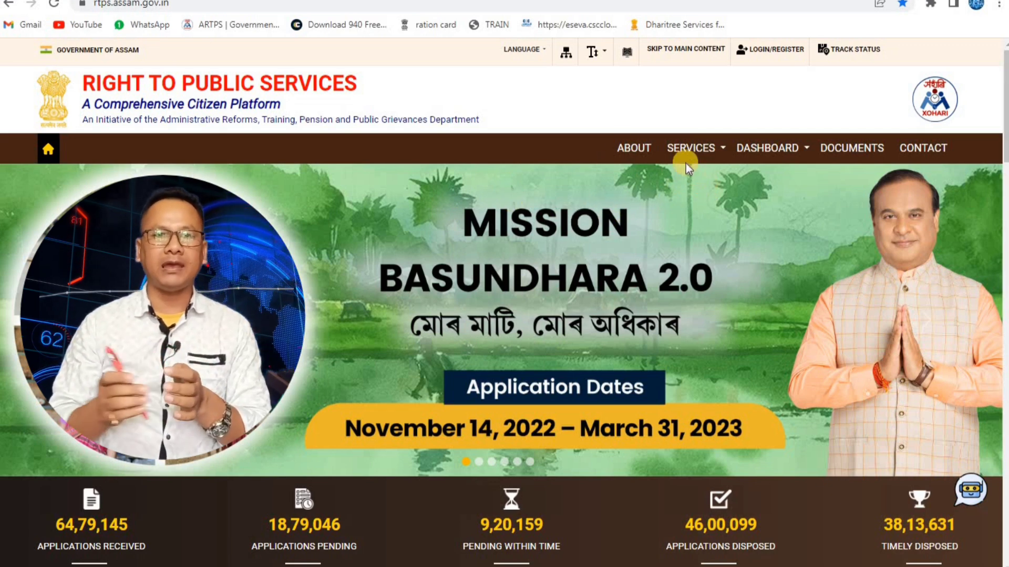
Step: Go to the CSC Services list from the home page and check the other service categories
click(723, 151)
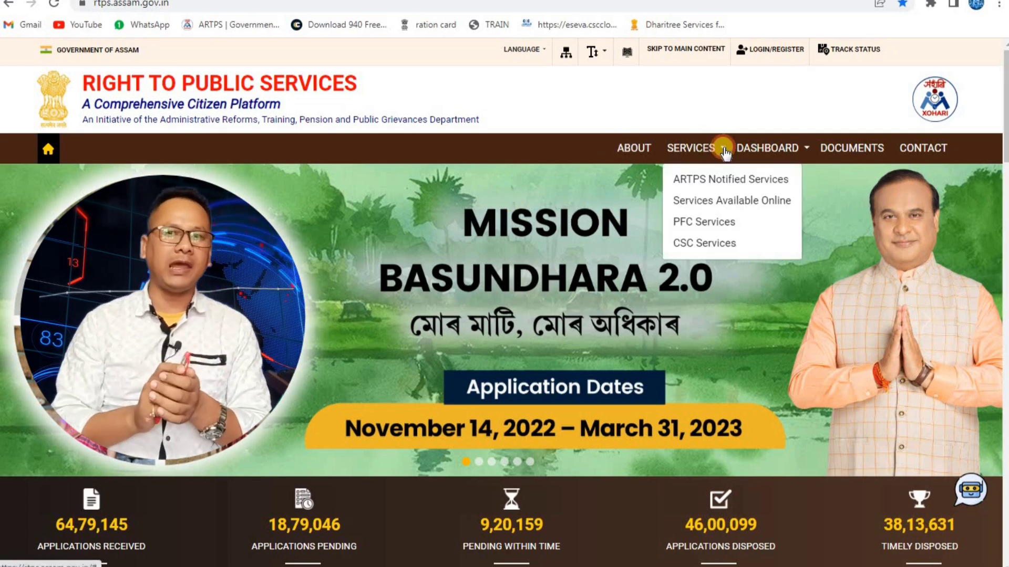
click(689, 246)
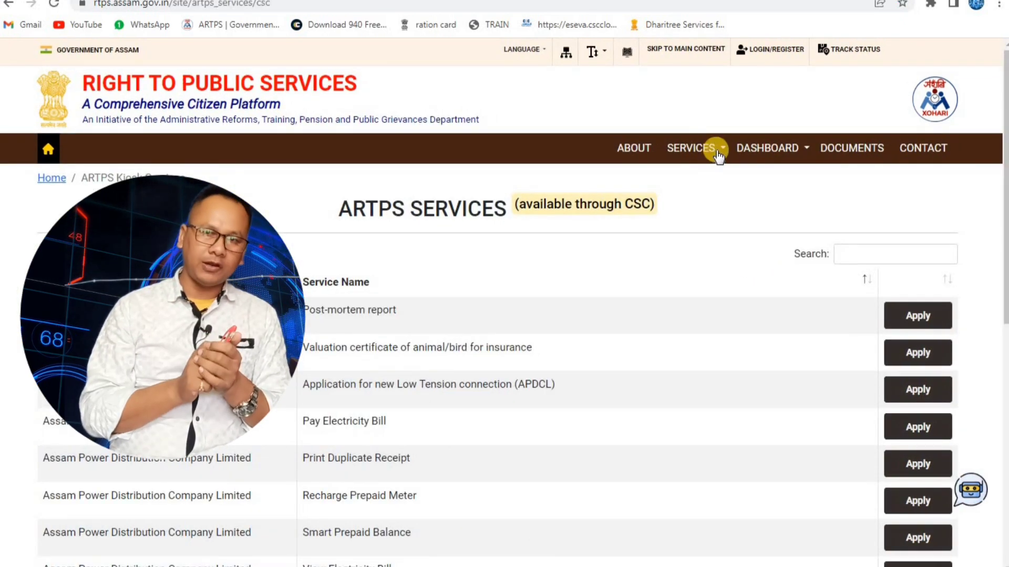
click(715, 155)
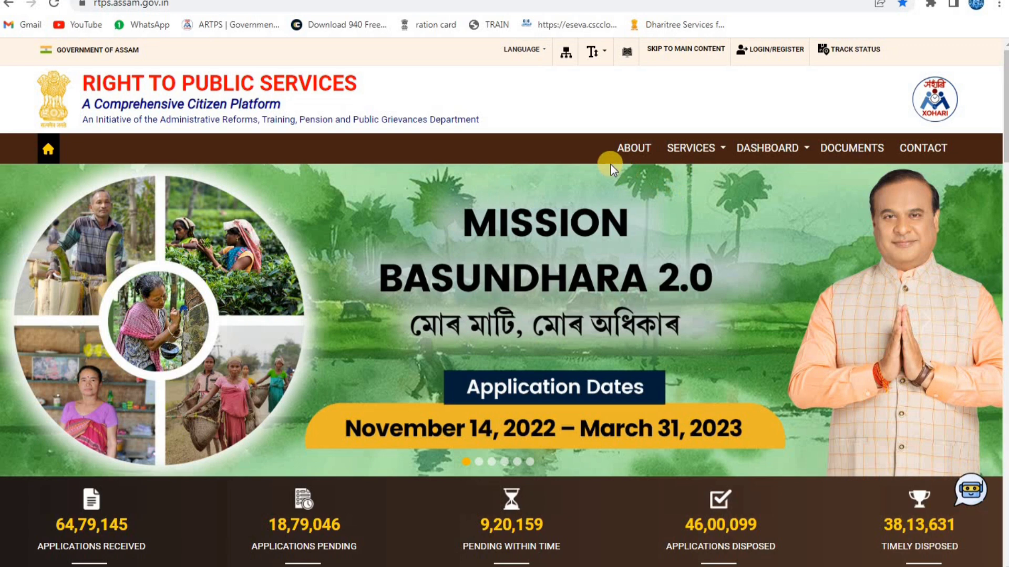
Step: Open the list of ARTPS services available through CSC
click(723, 149)
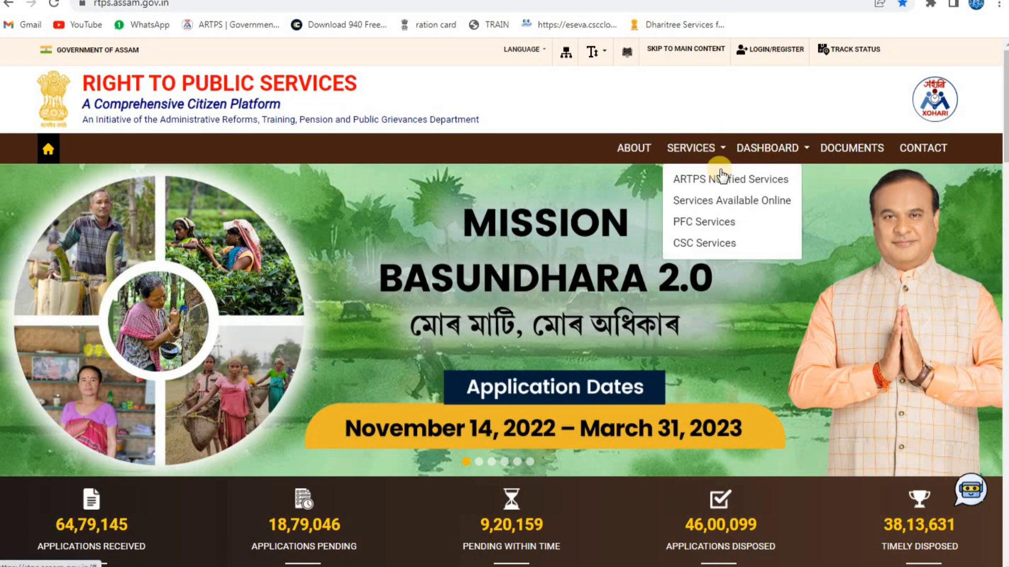
click(683, 242)
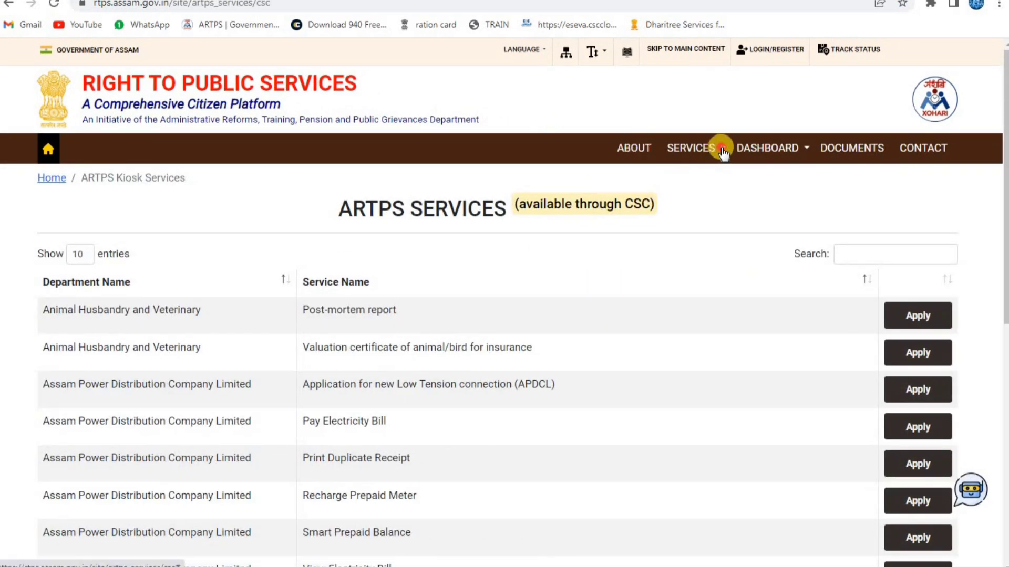
click(717, 149)
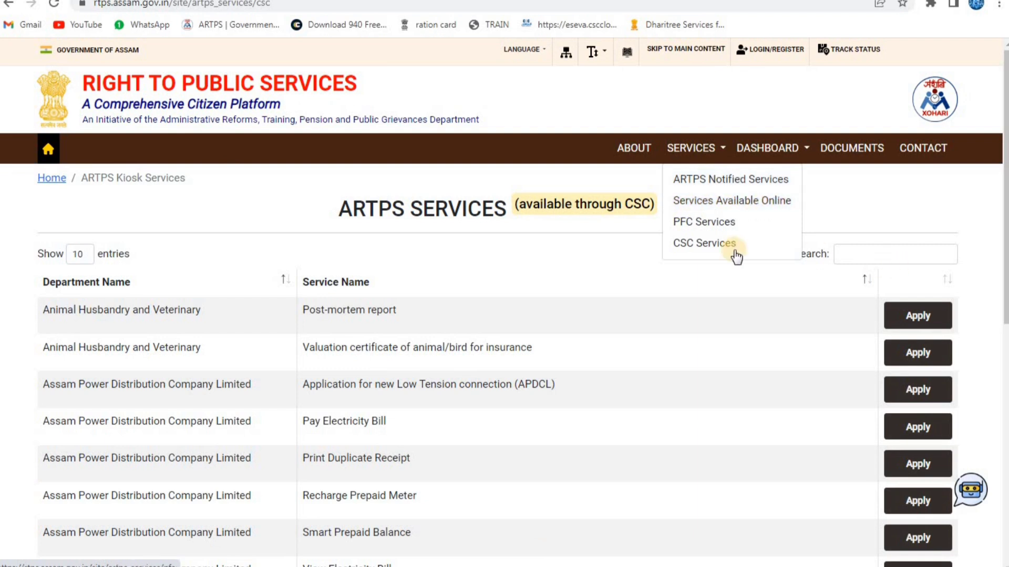
click(877, 271)
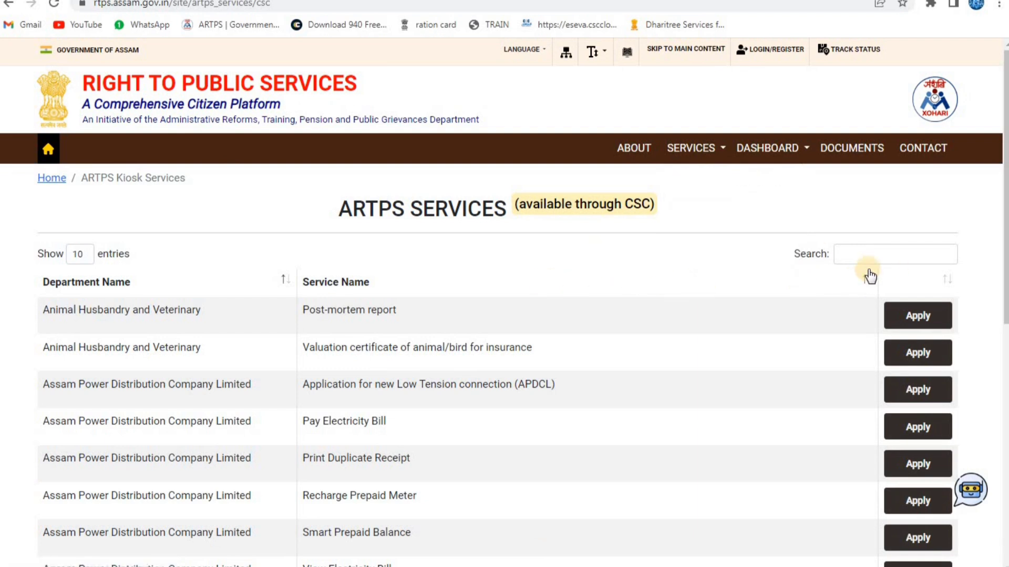
Step: Filter the services by "NON" and open Issuance of Non-Encumbrance Certificate under Revenue and Disaster Management
click(855, 256)
text(NO)
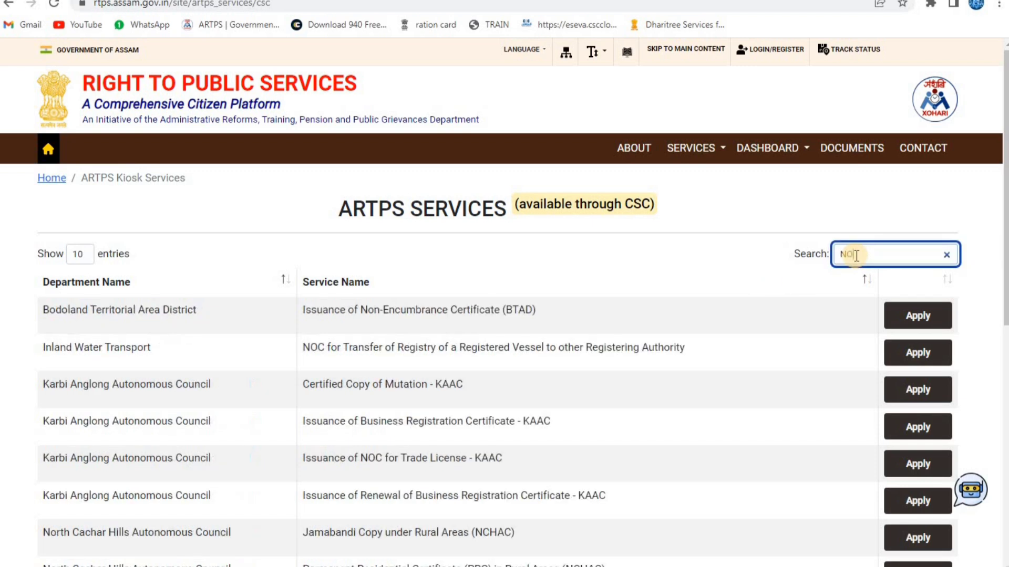
text(N)
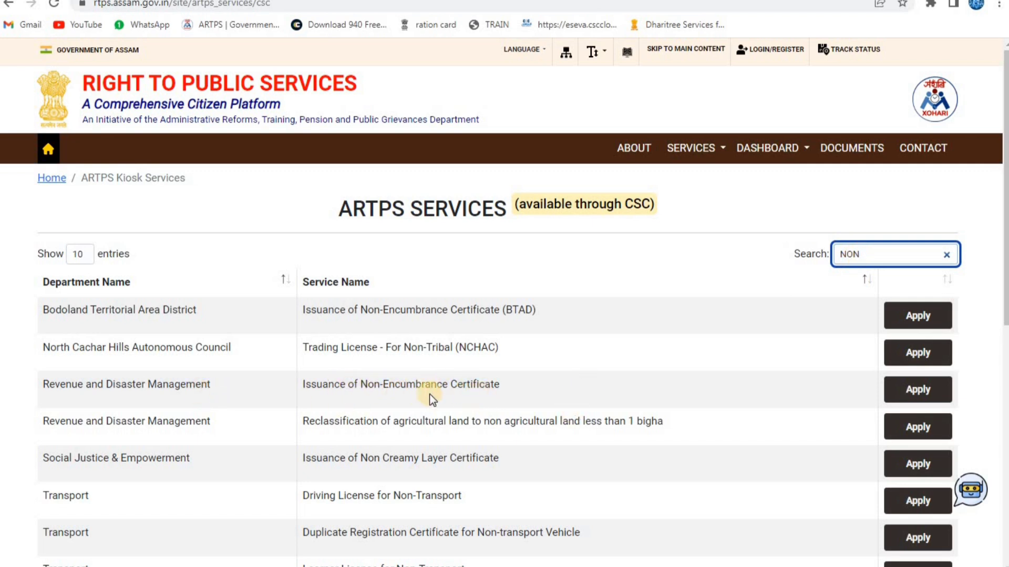
click(898, 389)
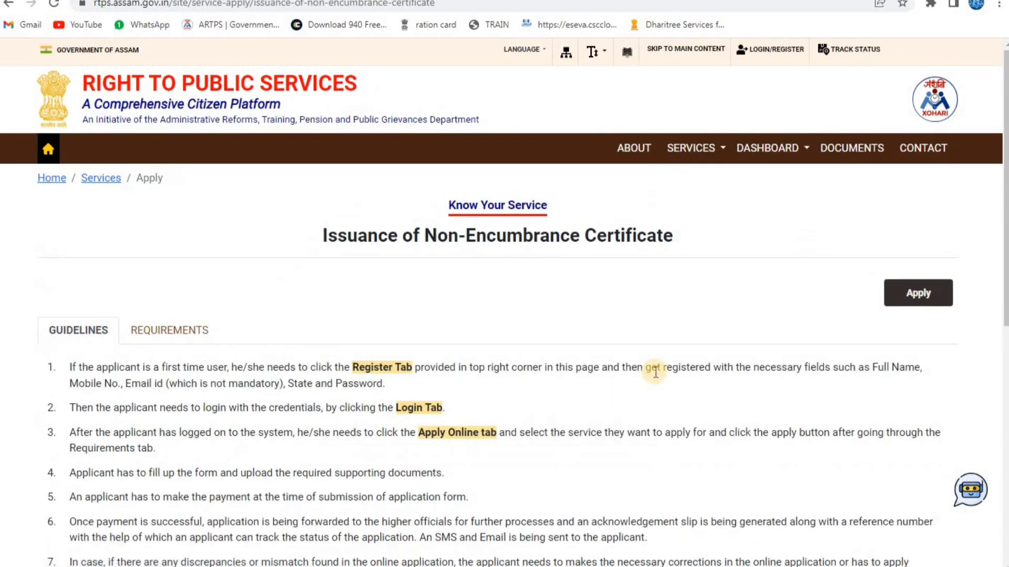
Step: Examine the supporting documents, stipulated time limit and fees required for the Non-Encumbrance Certificate
scroll(298, 288, down, 3)
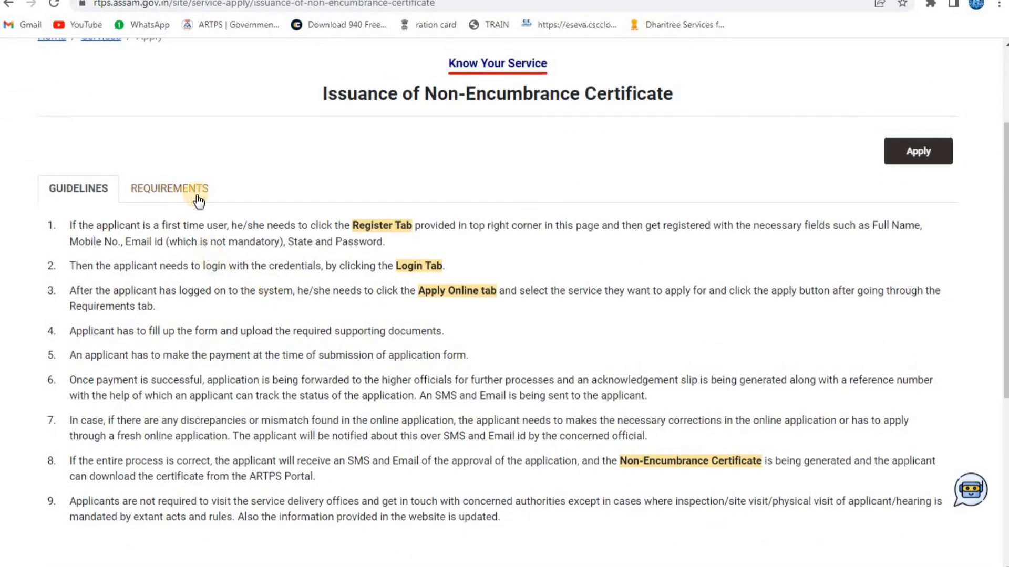
click(188, 189)
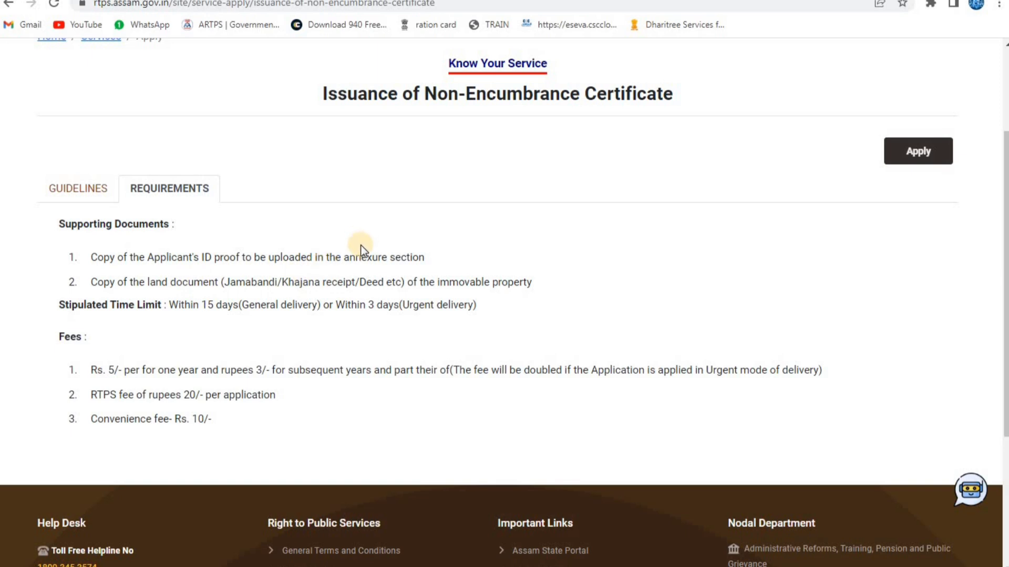
scroll(390, 259, up, 3)
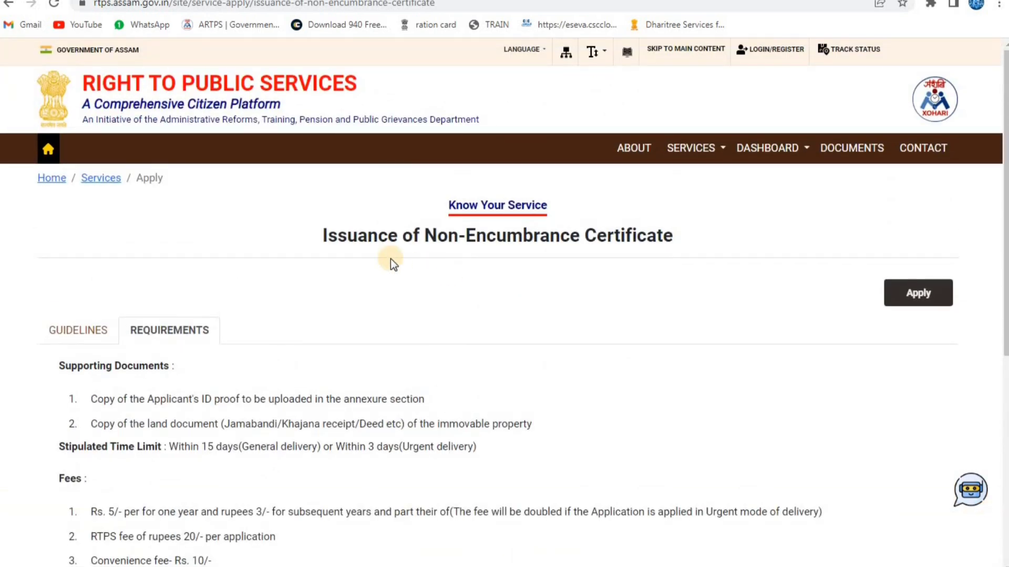
Step: View the certificate's service page in Assamese and return it to English
click(531, 51)
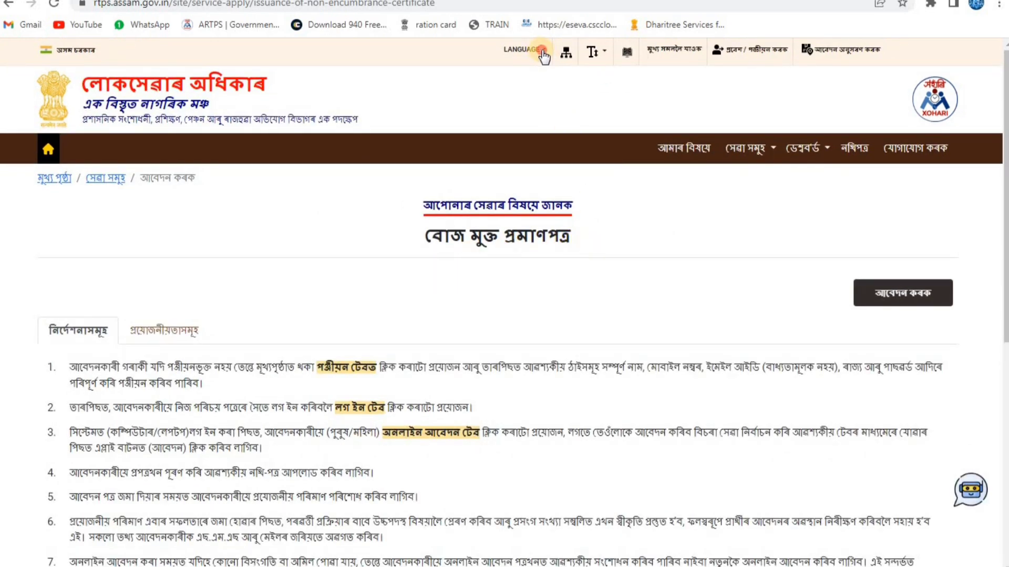
click(526, 72)
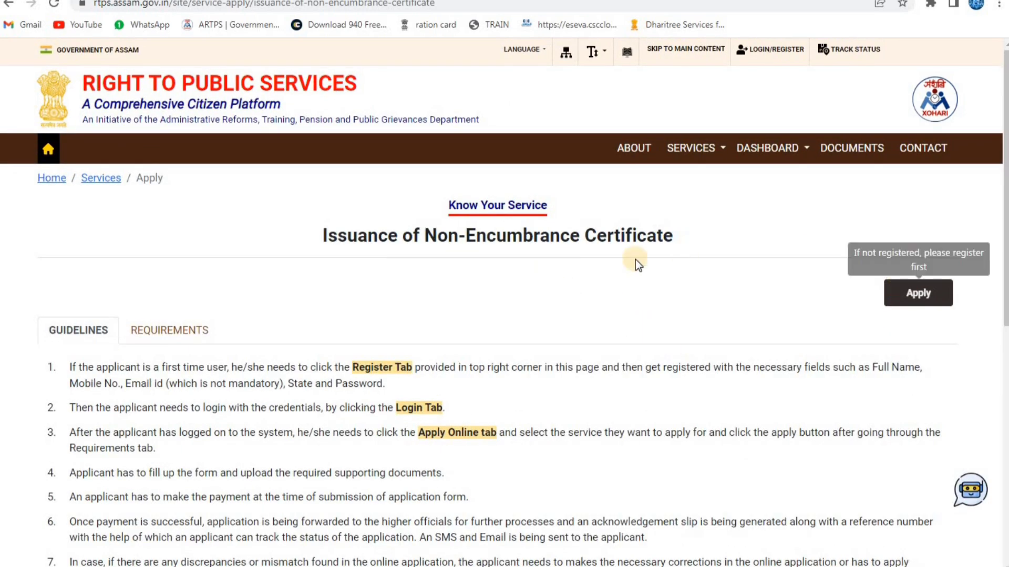
Step: Start the certificate application and log in as a citizen with the contact number, security code and OTP
click(911, 303)
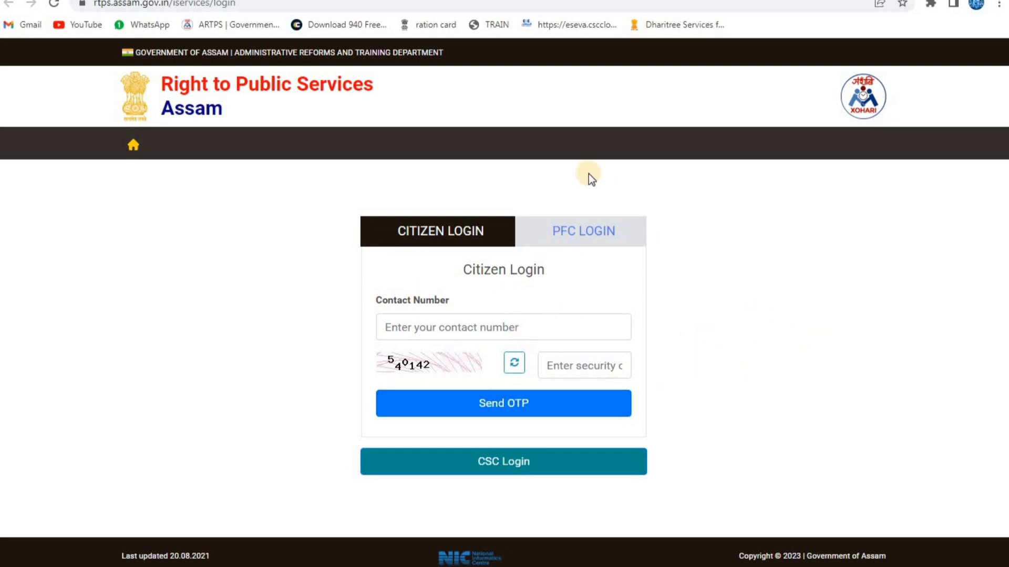
click(519, 328)
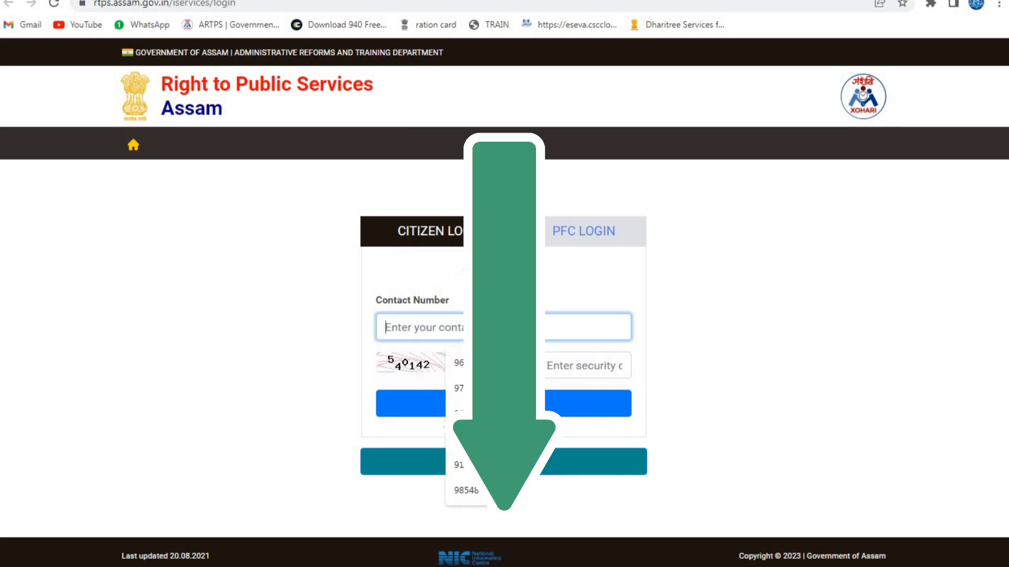
click(793, 318)
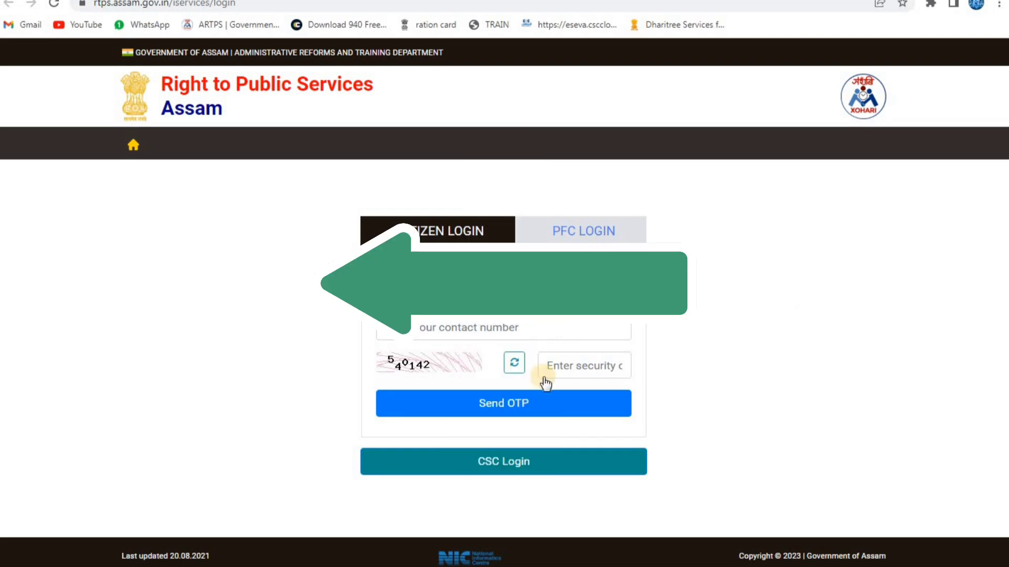
click(543, 394)
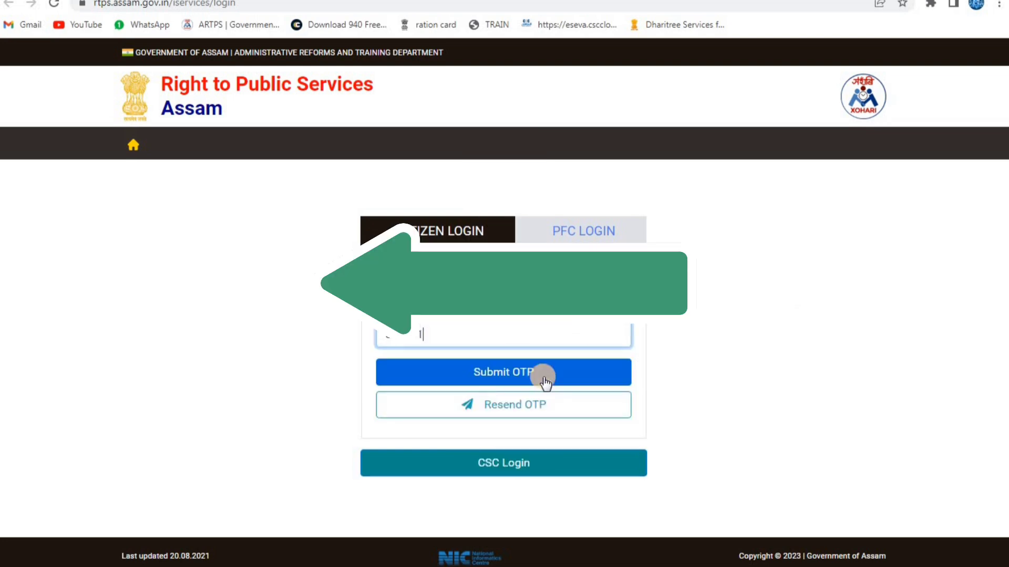
click(515, 374)
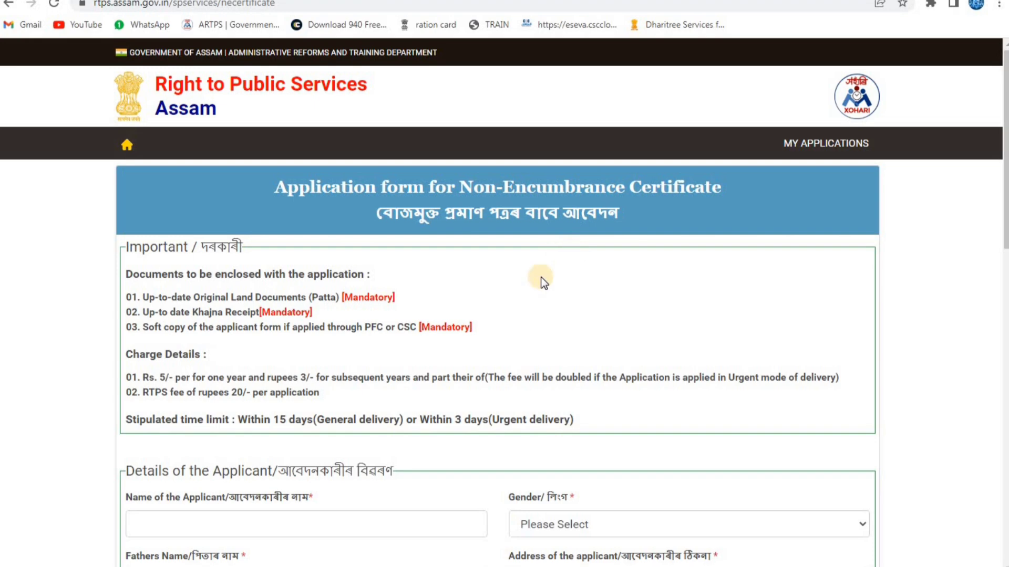
Step: Set the applicant's gender to Male in the Non-Encumbrance Certificate application form
scroll(289, 294, down, 3)
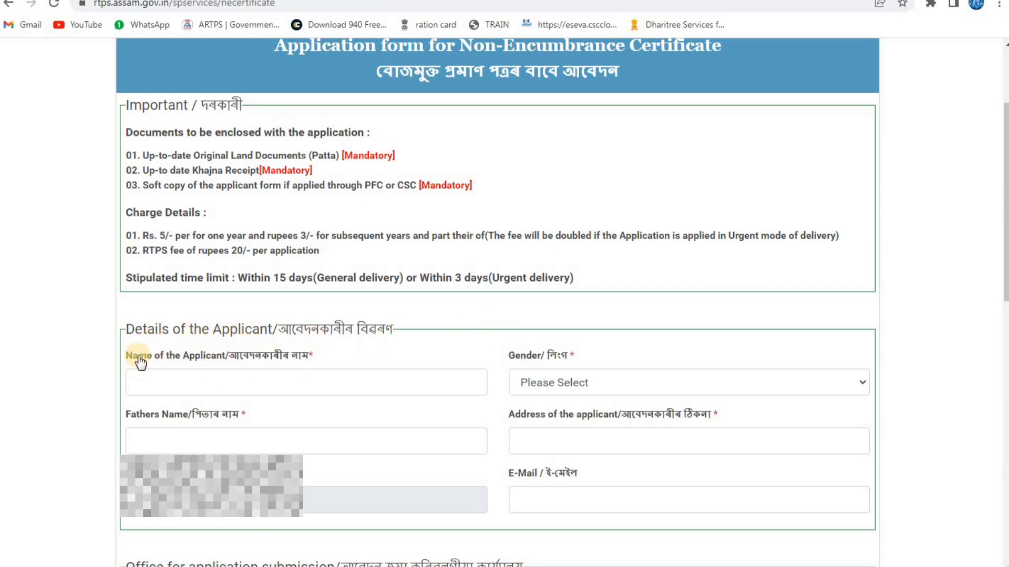
click(548, 383)
click(534, 415)
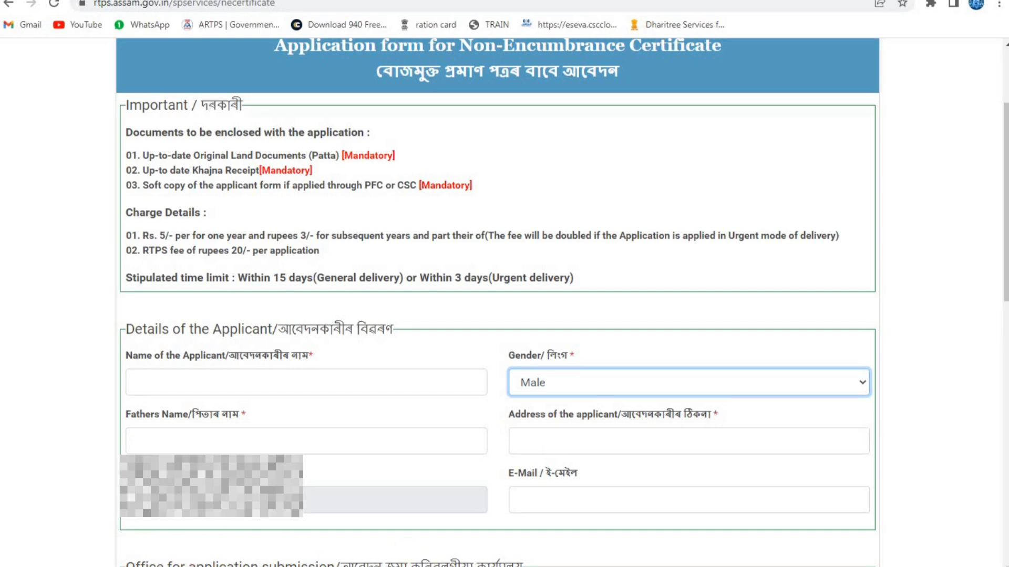
Step: Set the submission office to the Dibrugarh District Registrar and the Dibrugarh Sub Registrar Office
scroll(286, 145, down, 9)
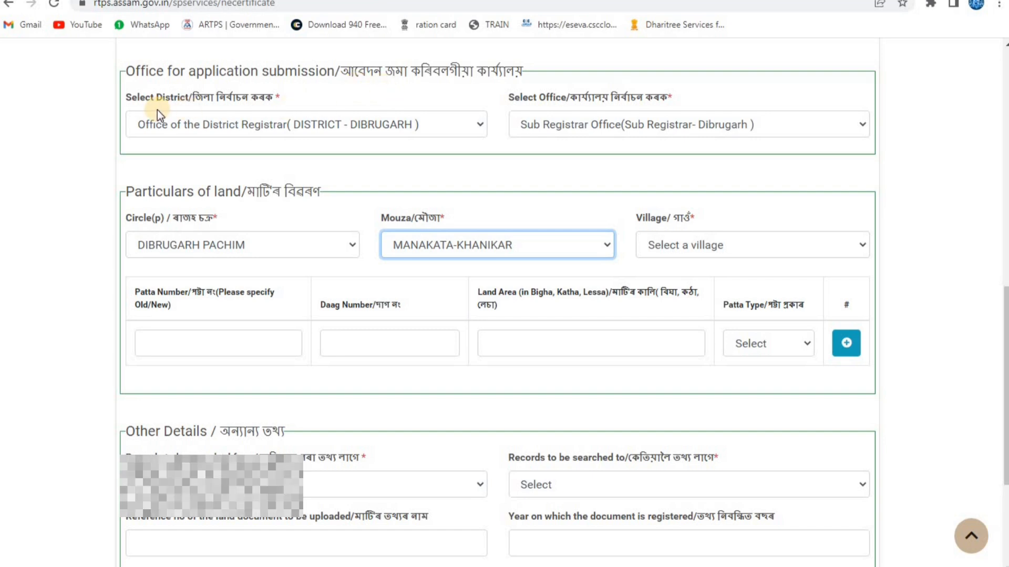
click(226, 126)
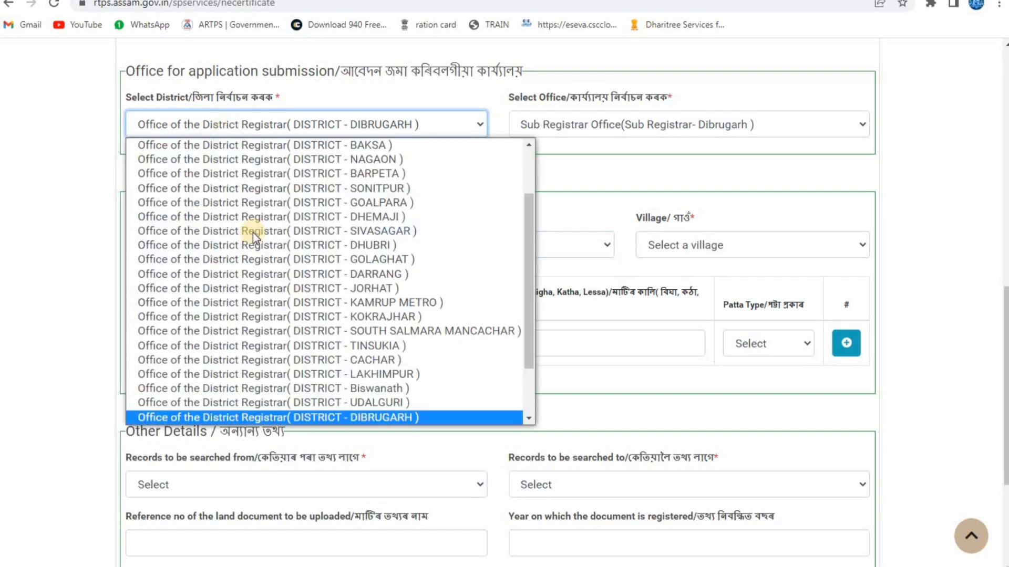
click(234, 418)
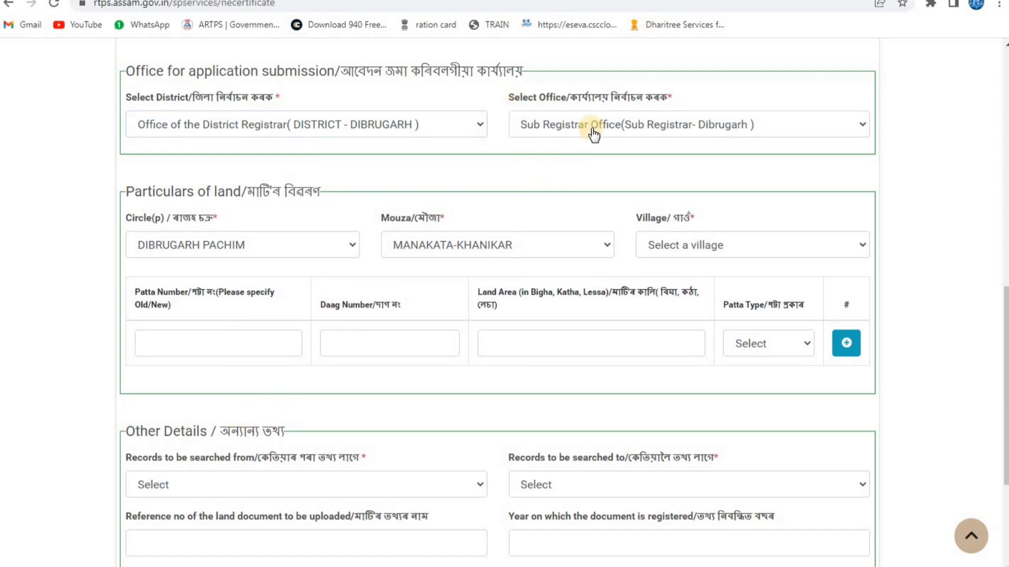
click(626, 130)
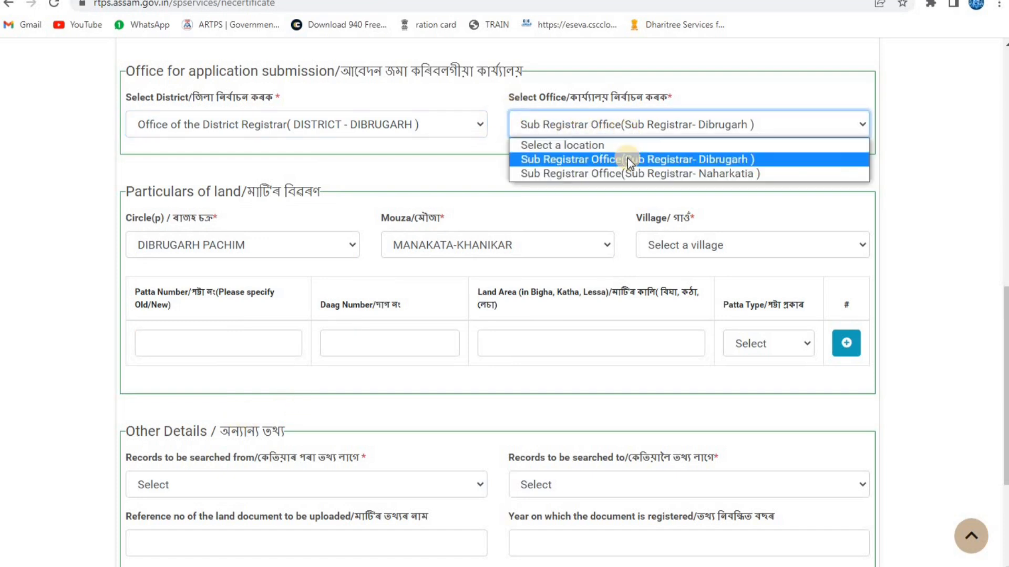
click(627, 159)
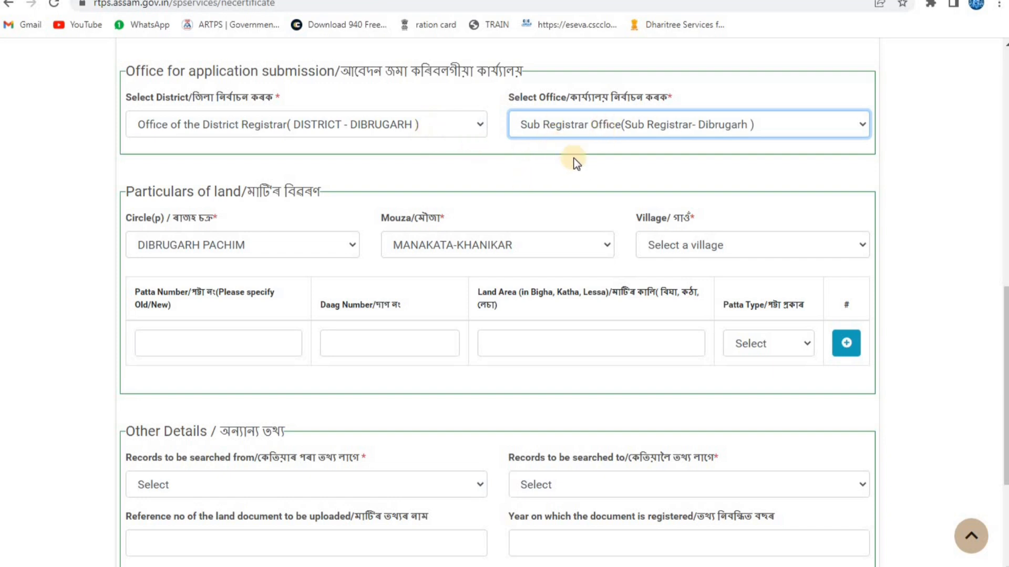
Step: Set the land's circle to DIBRUGARH PACHIM, mouza to LARUWA and village to 29 NANG NILAMI GRANT
click(217, 246)
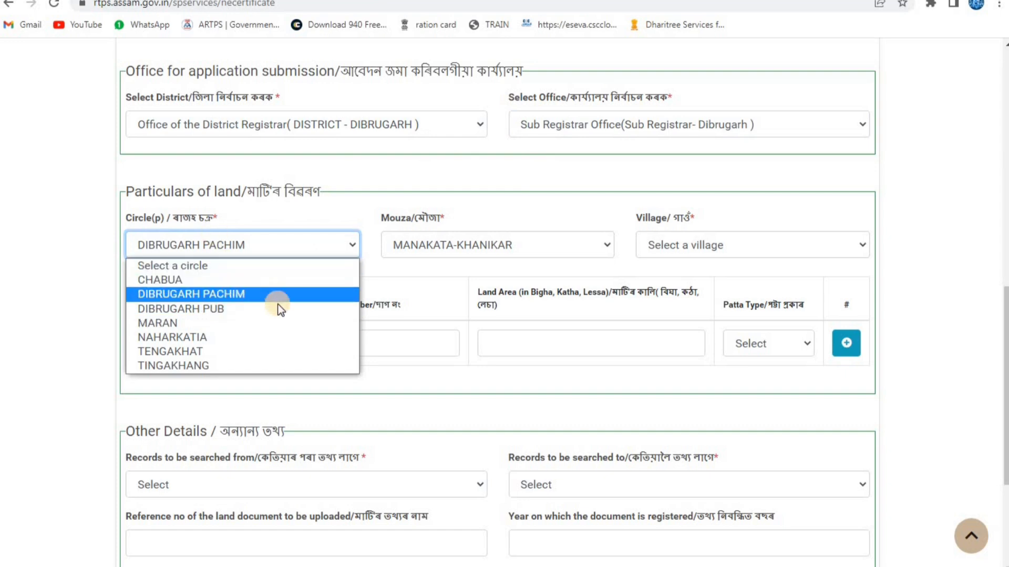
click(349, 292)
click(444, 246)
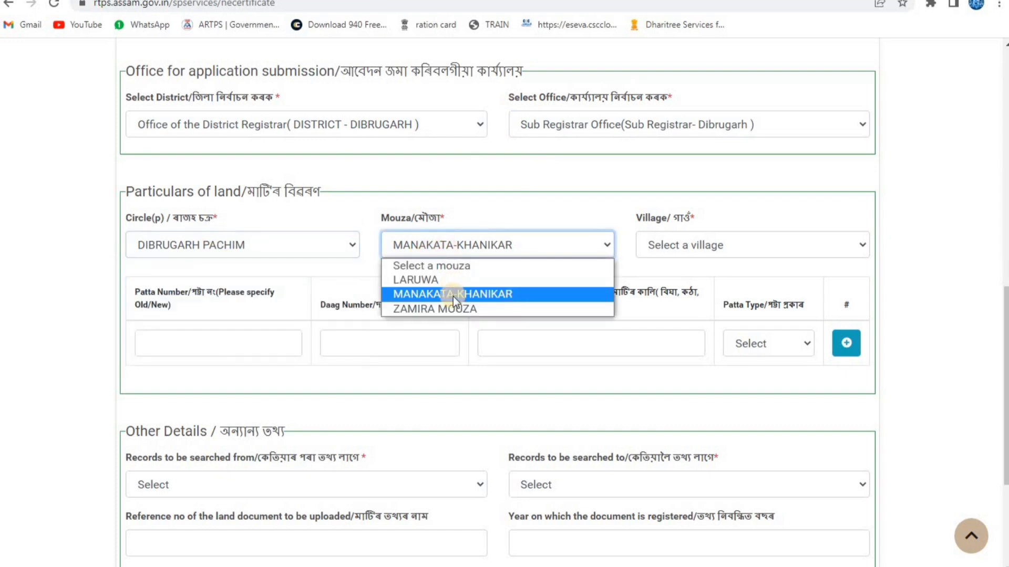
click(425, 279)
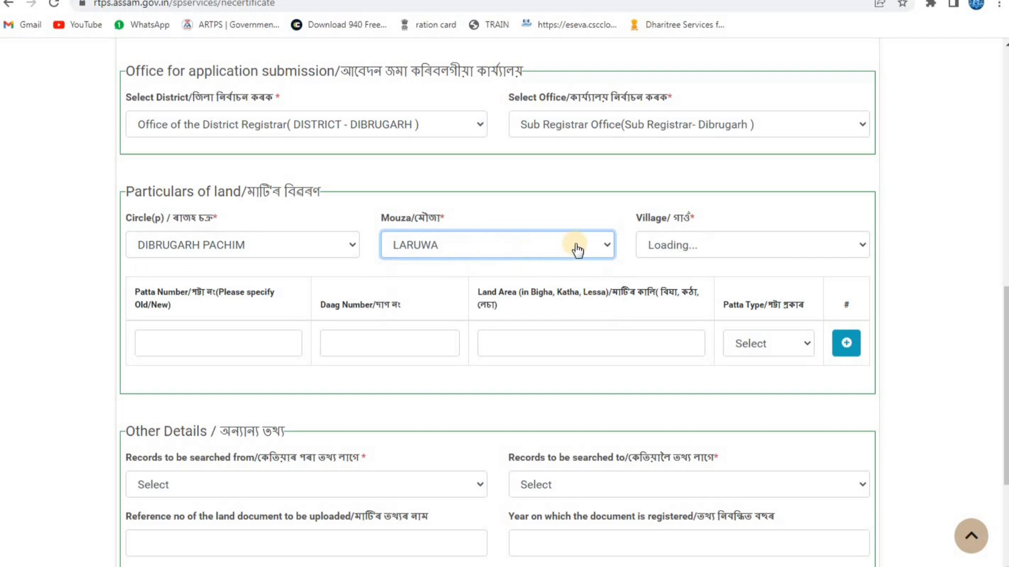
click(697, 247)
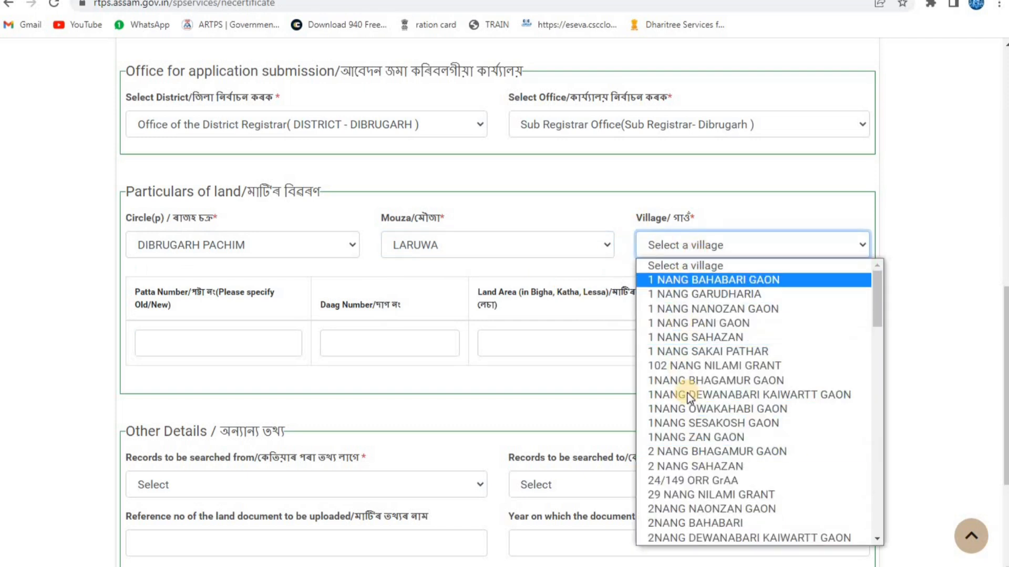
click(688, 496)
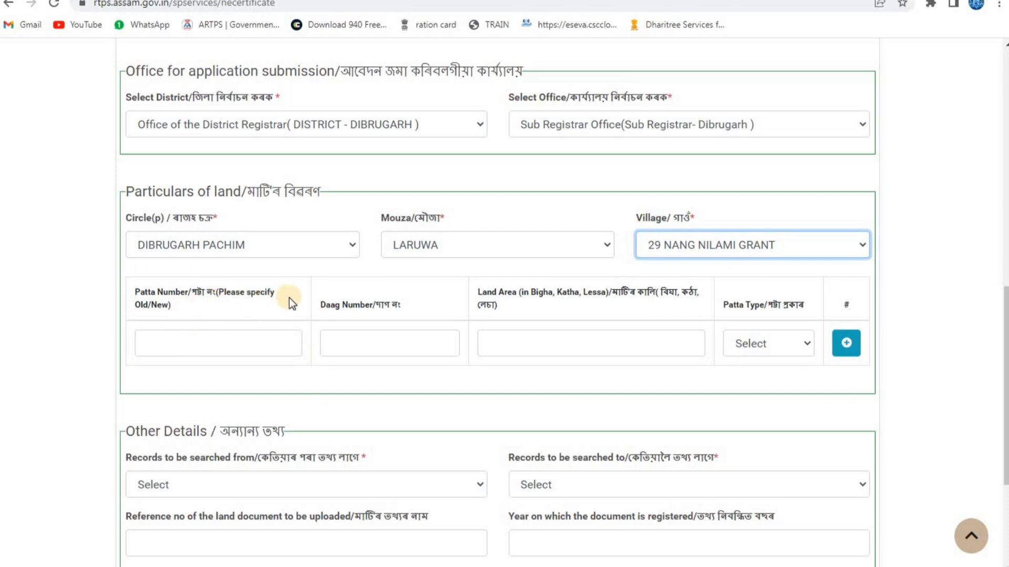
Step: Enter a land area of 1B4K8L and set the patta type to Khiraj Myadi in the land particulars
click(220, 348)
click(390, 347)
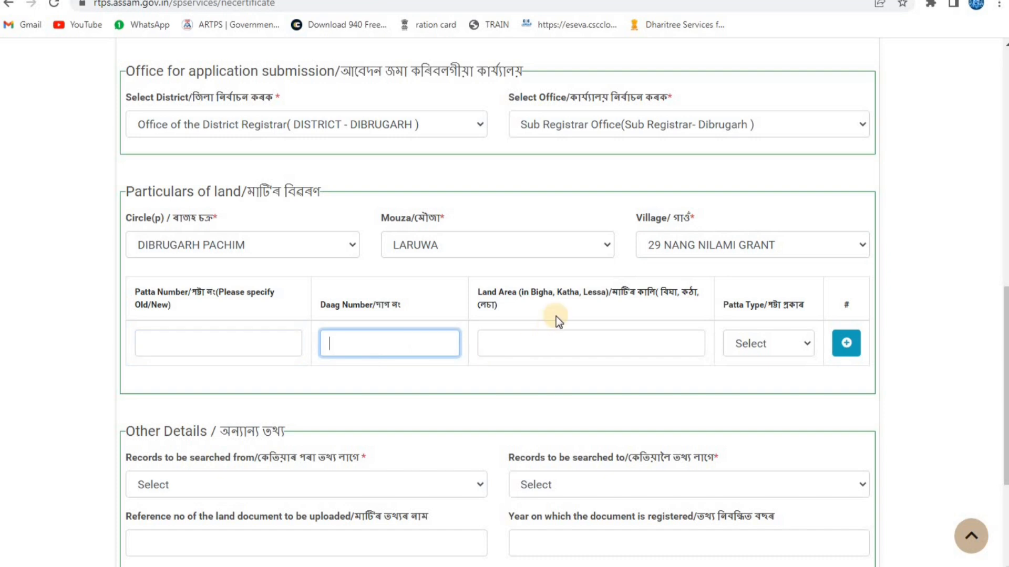
click(575, 352)
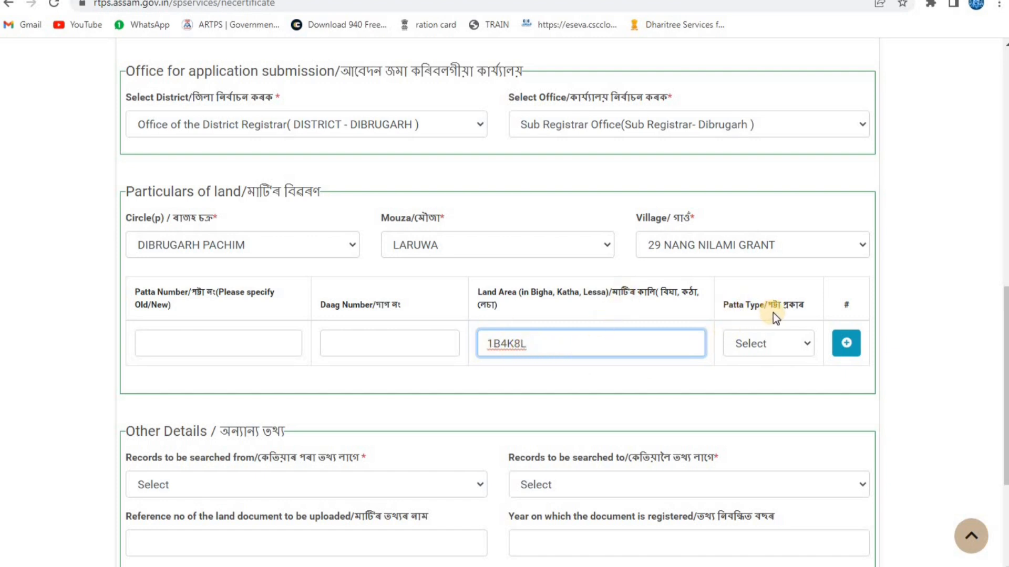
click(803, 349)
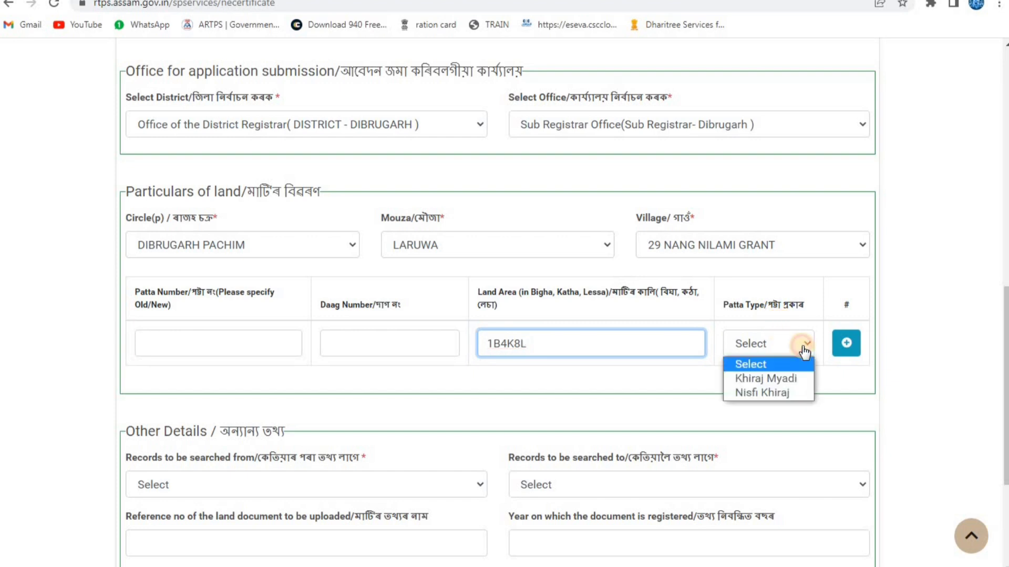
click(777, 379)
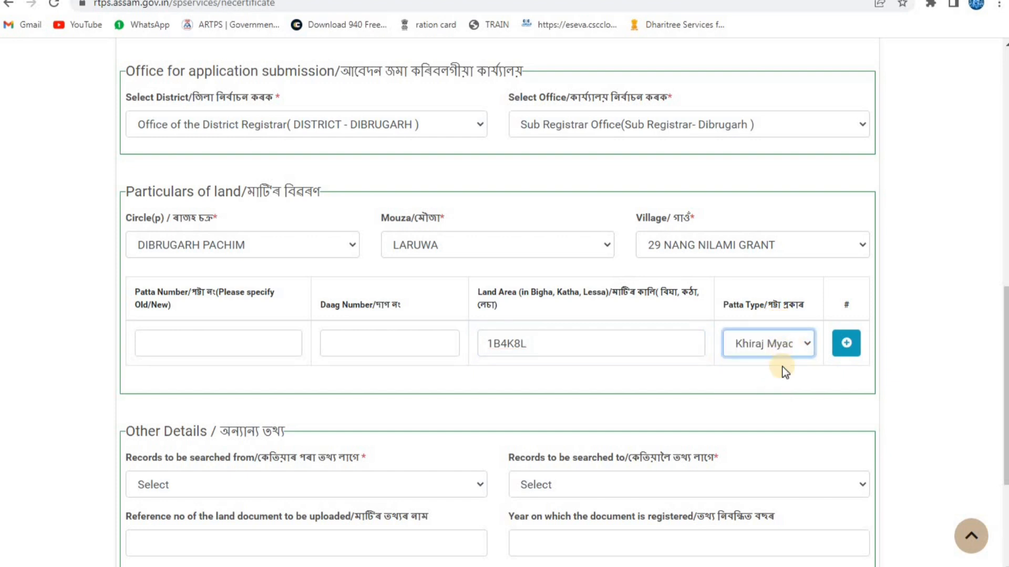
Step: Set the period of records to be searched from 2000 to 2023
scroll(647, 362, down, 1)
scroll(647, 363, down, 2)
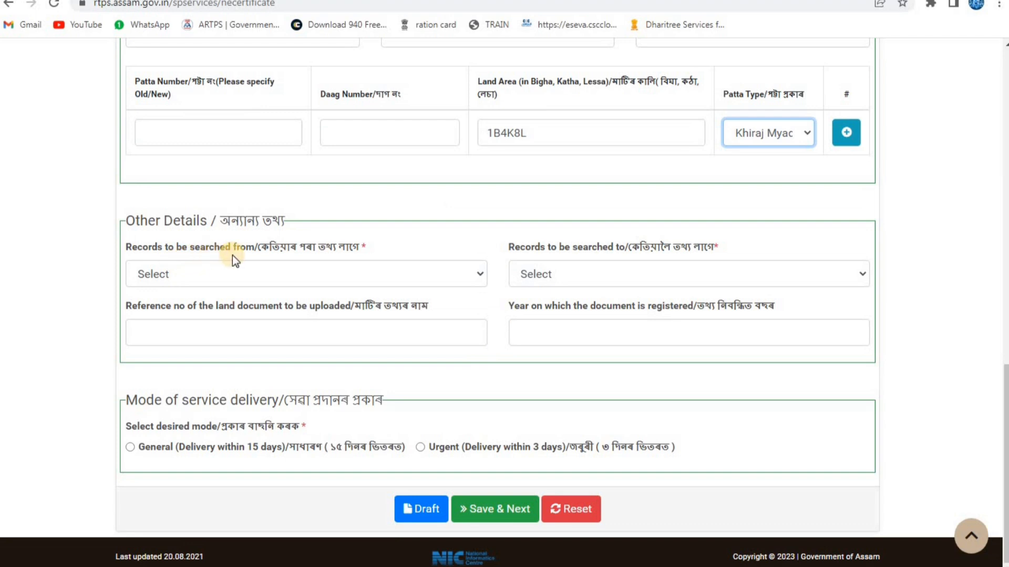
click(342, 279)
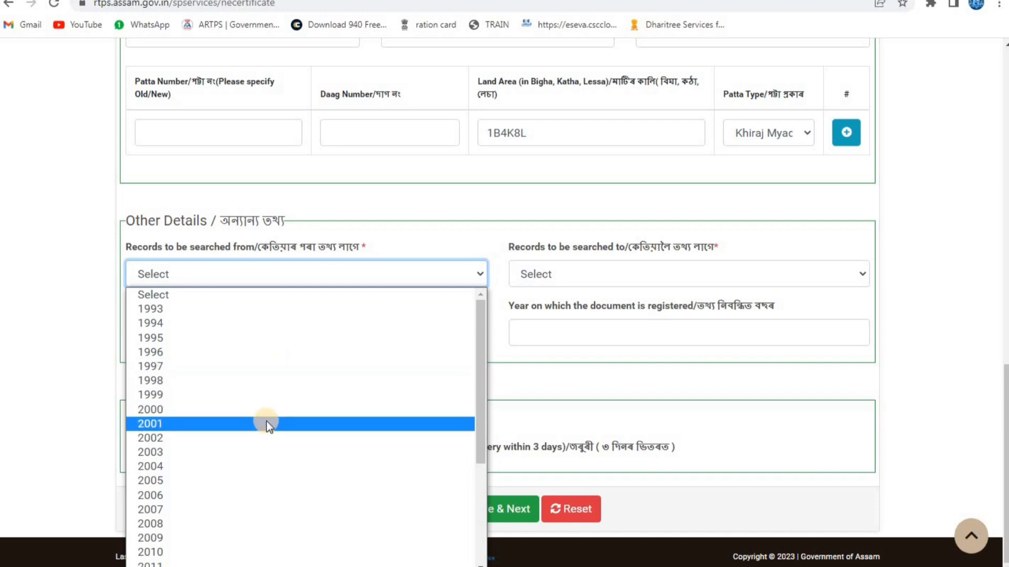
click(220, 410)
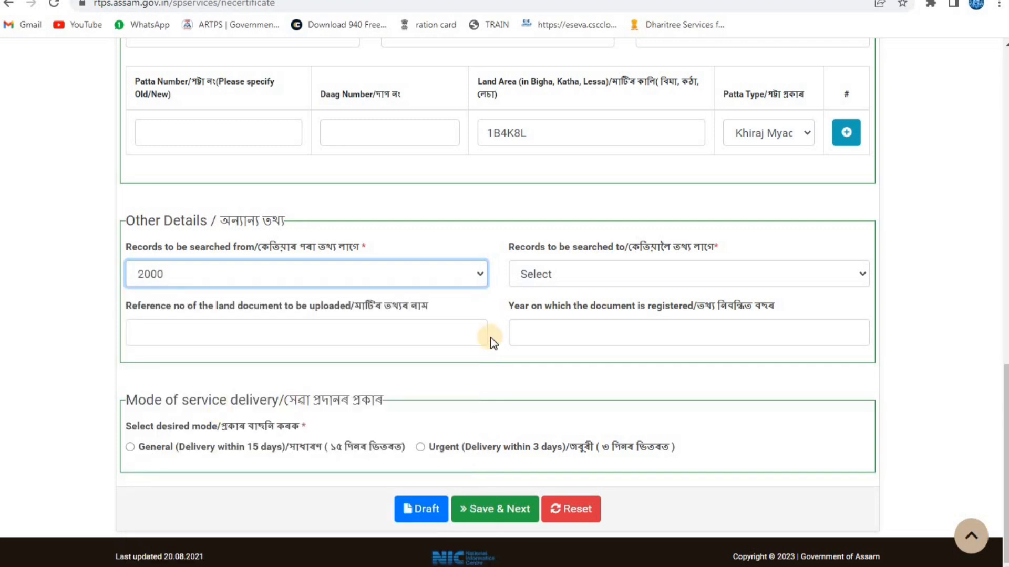
click(590, 273)
scroll(568, 476, down, 3)
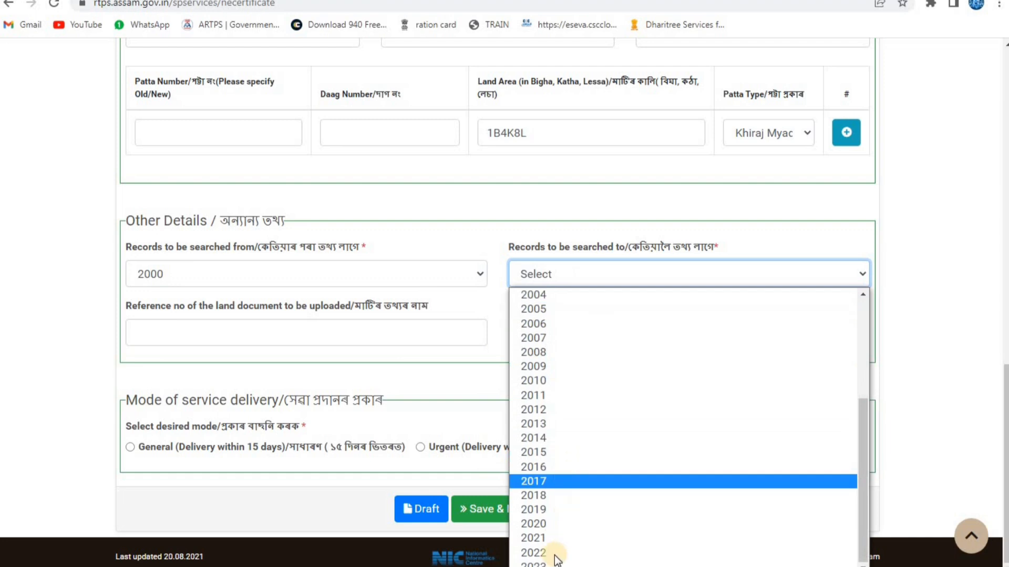
click(538, 564)
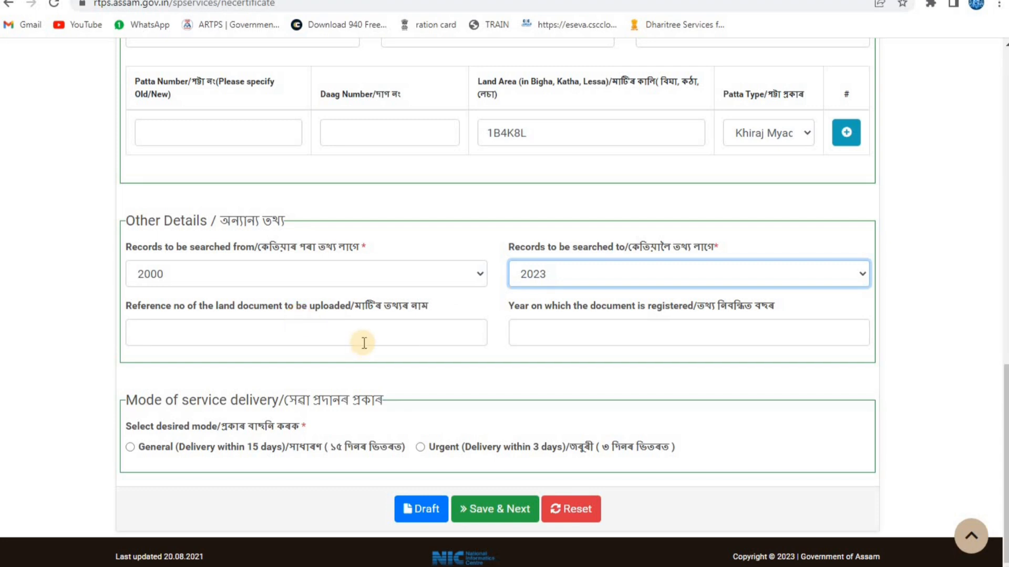
Step: Fill in the land document's reference number and registration year 2023, trying both the General and Urgent delivery modes
click(341, 339)
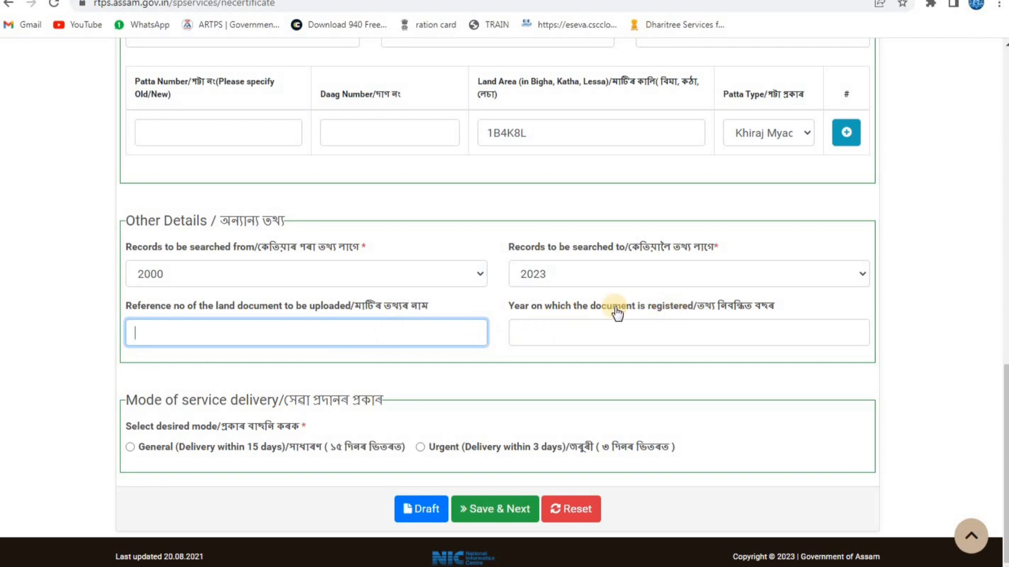
click(574, 333)
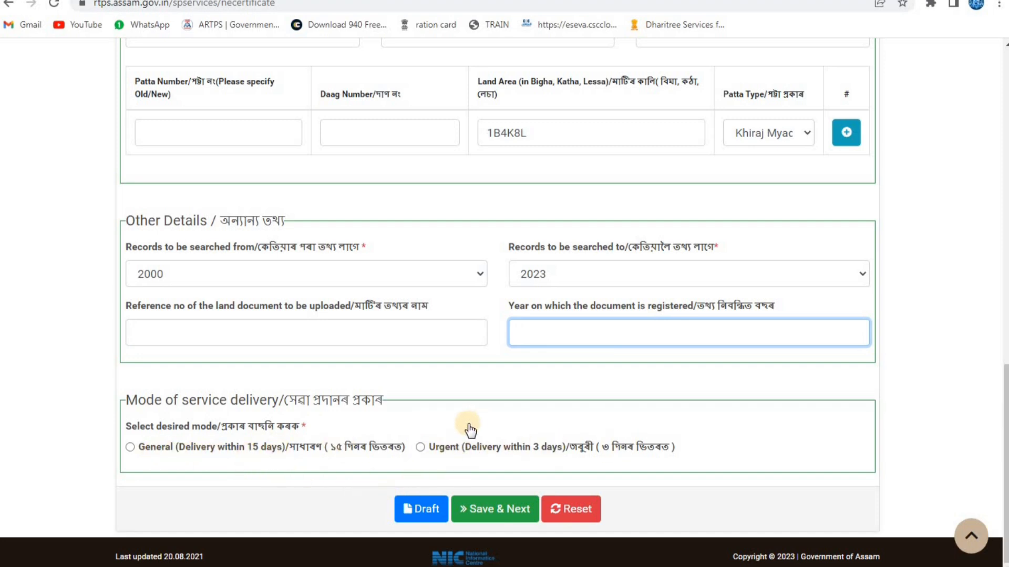
click(130, 447)
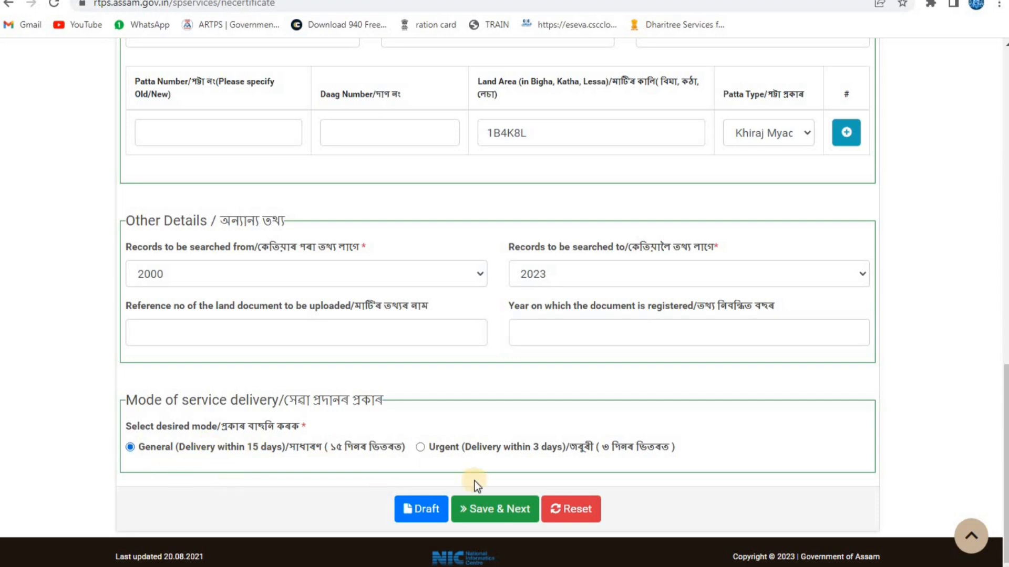
click(420, 449)
Step: Save the application form with General delivery within 15 days and confirm its submission
click(487, 513)
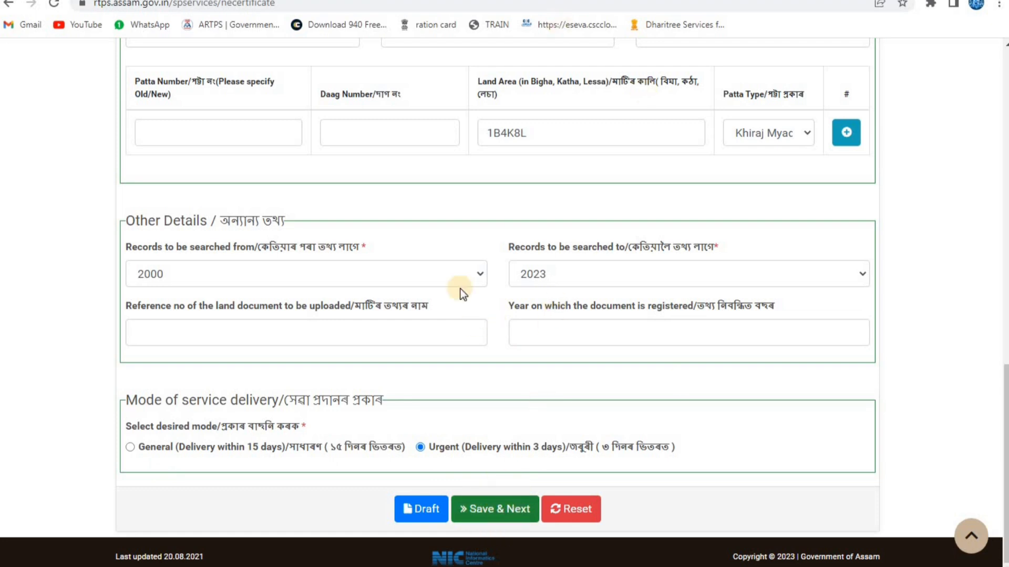
click(483, 515)
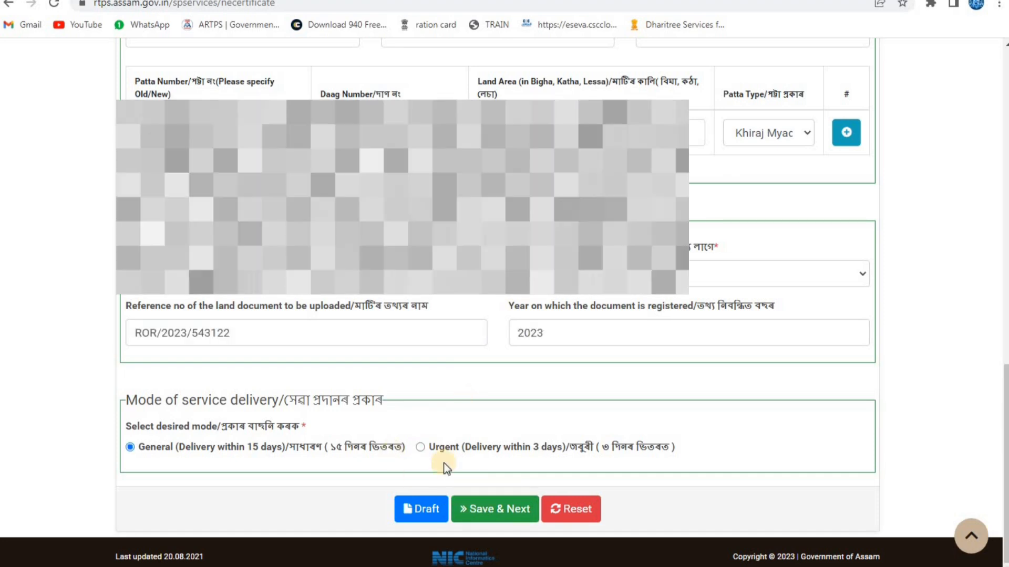
click(493, 515)
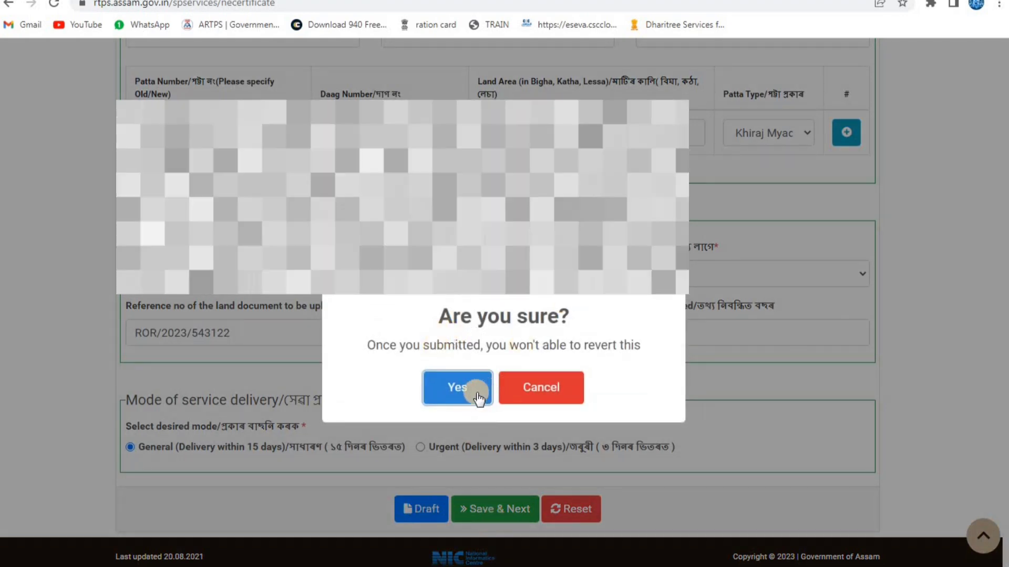
click(476, 394)
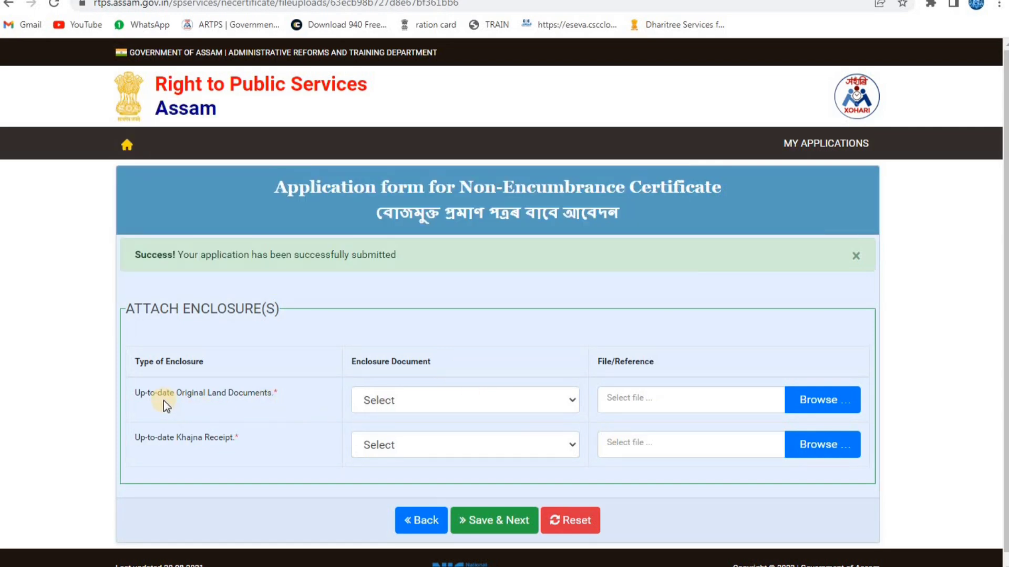
Step: Attach the Land patta and the Up-to-date Khajna Receipt (KHAJANAAA.pdf) as enclosures and save them
click(548, 402)
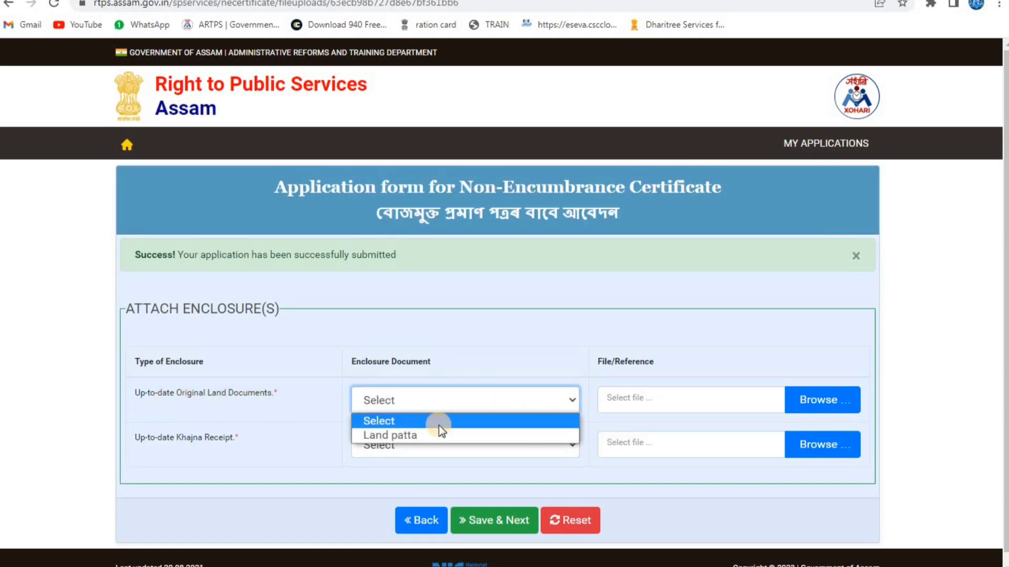
click(396, 436)
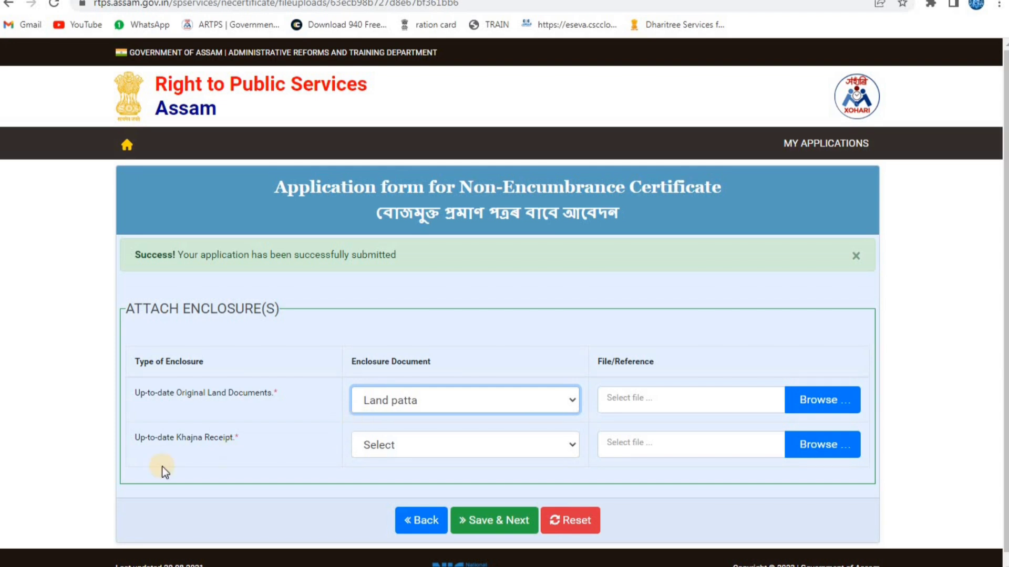
click(421, 451)
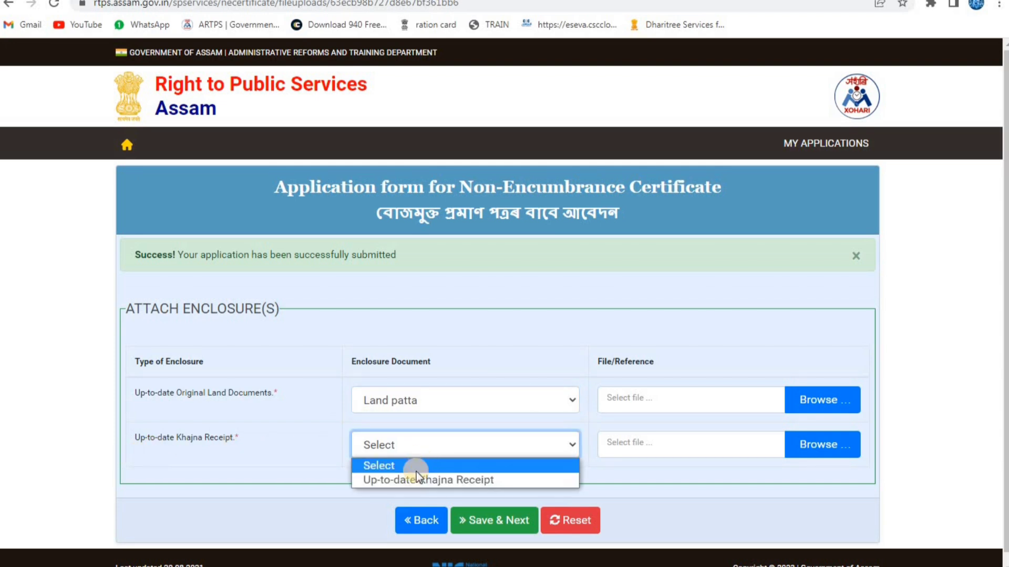
click(461, 482)
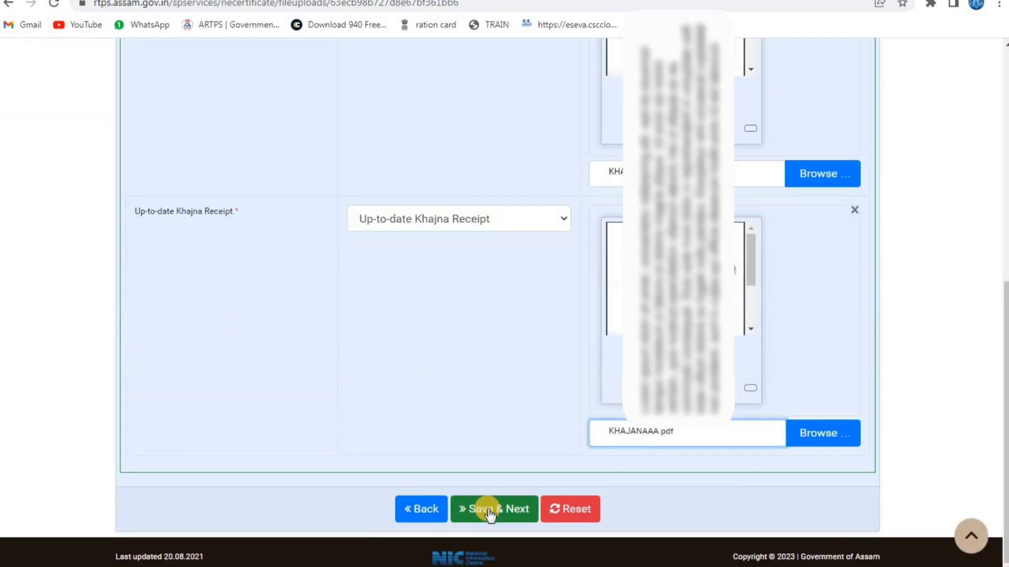
click(482, 518)
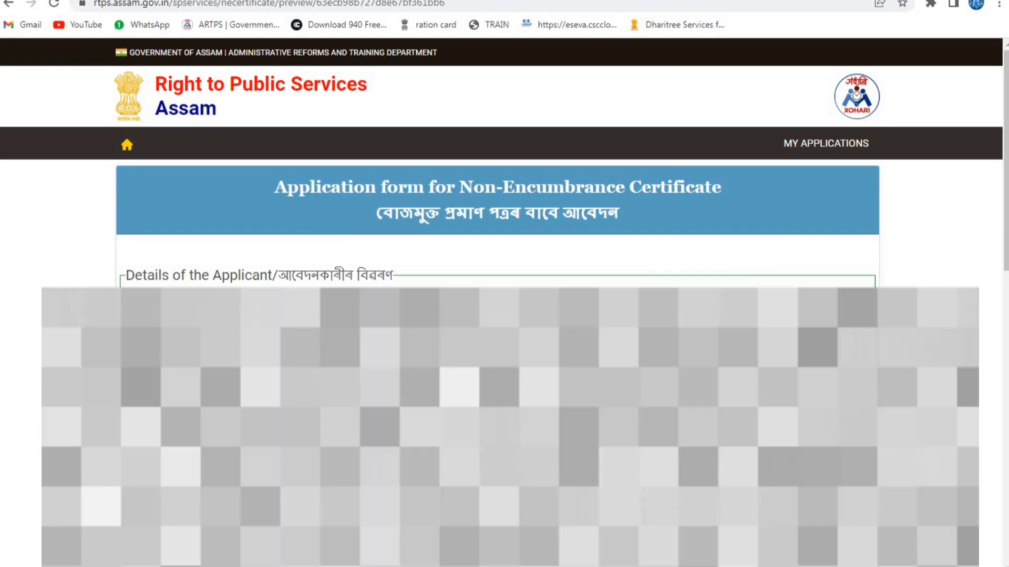
Step: Review the application preview from the applicant's details through the land particulars to the attached enclosures
scroll(504, 316, down, 5)
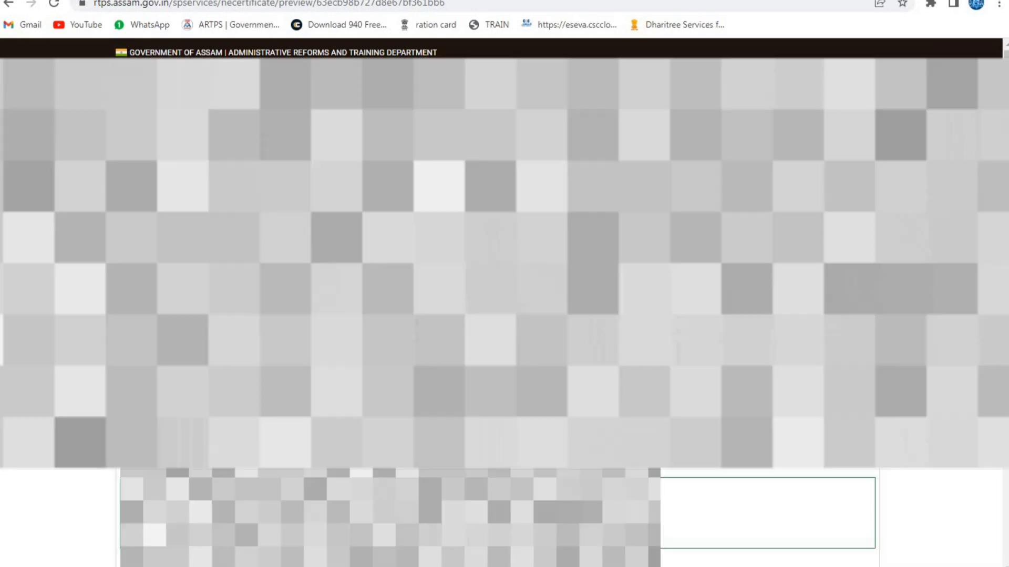
scroll(504, 315, down, 10)
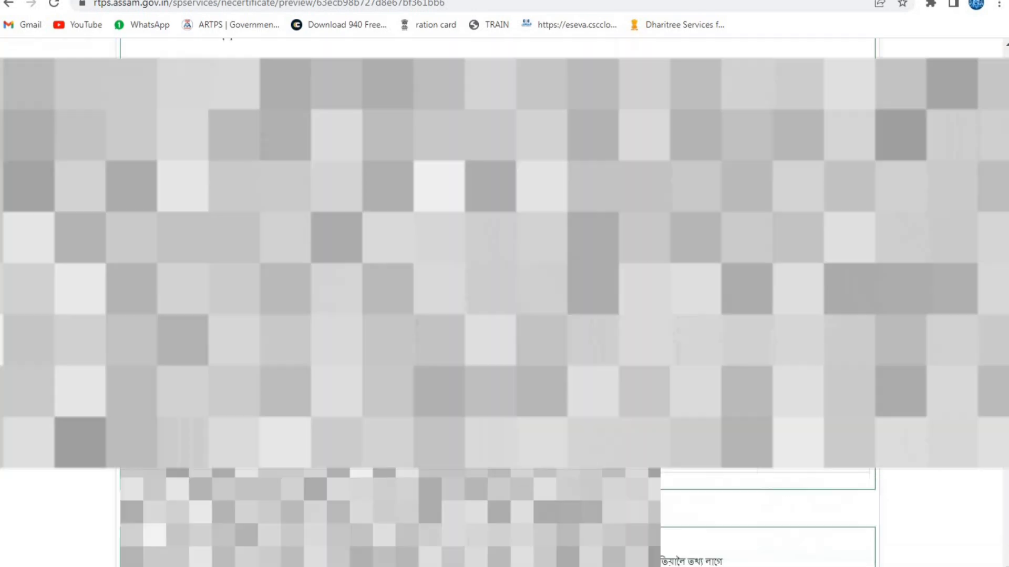
scroll(505, 315, down, 10)
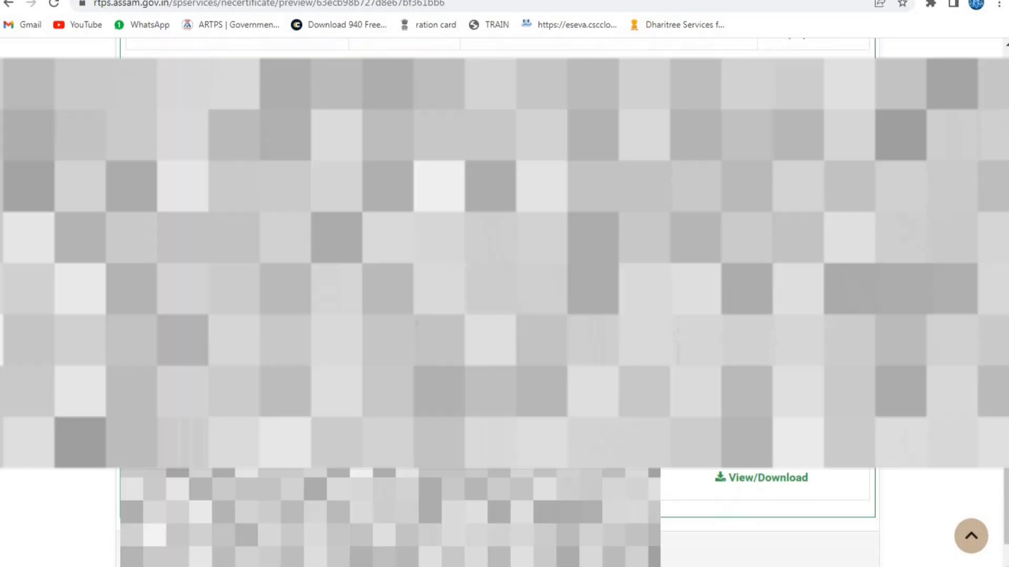
scroll(504, 315, up, 2)
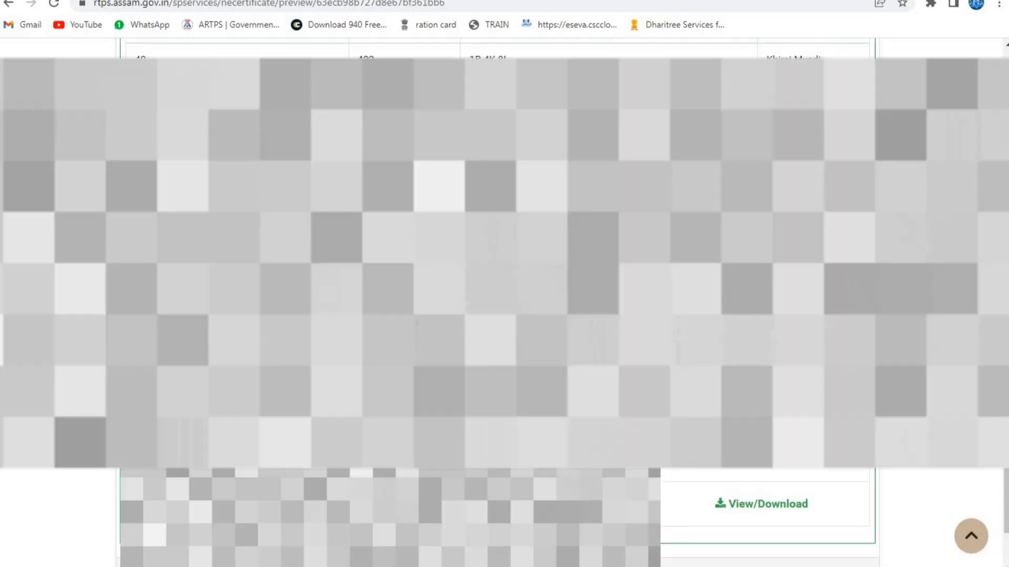
Step: Start the fee payment for the application from the end of its preview, below the attached enclosures
scroll(529, 518, down, 2)
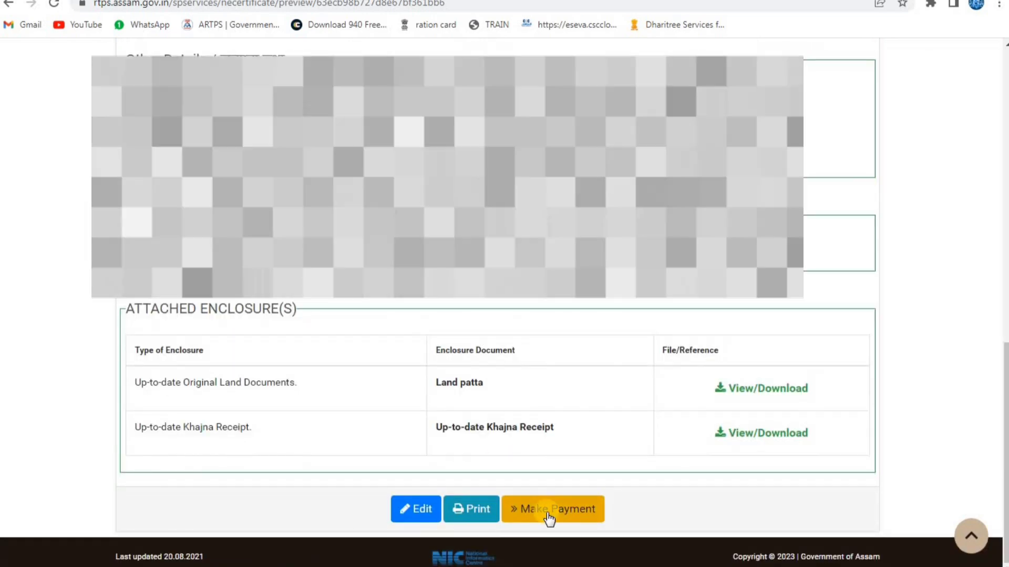
click(536, 516)
click(539, 517)
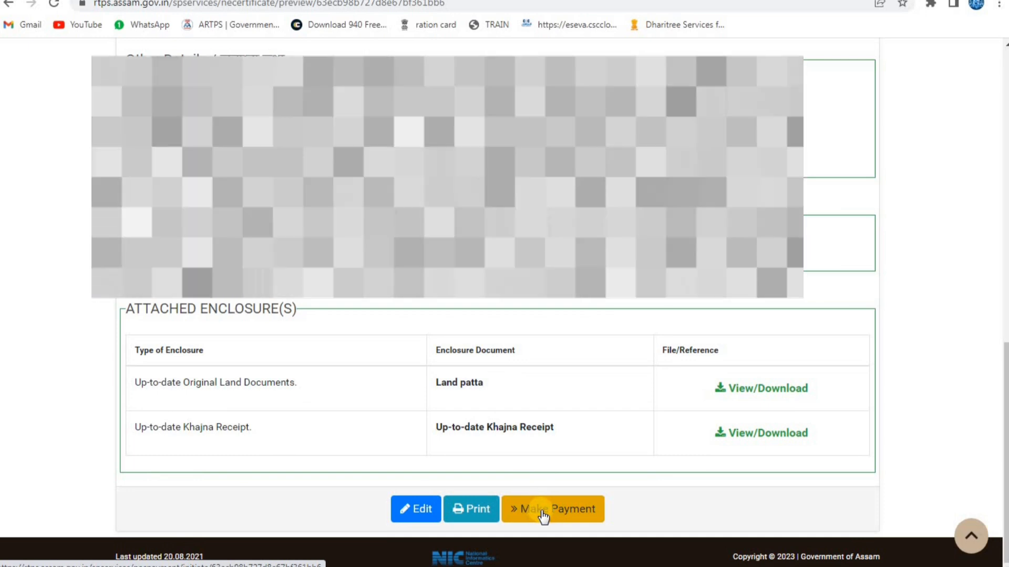
click(542, 516)
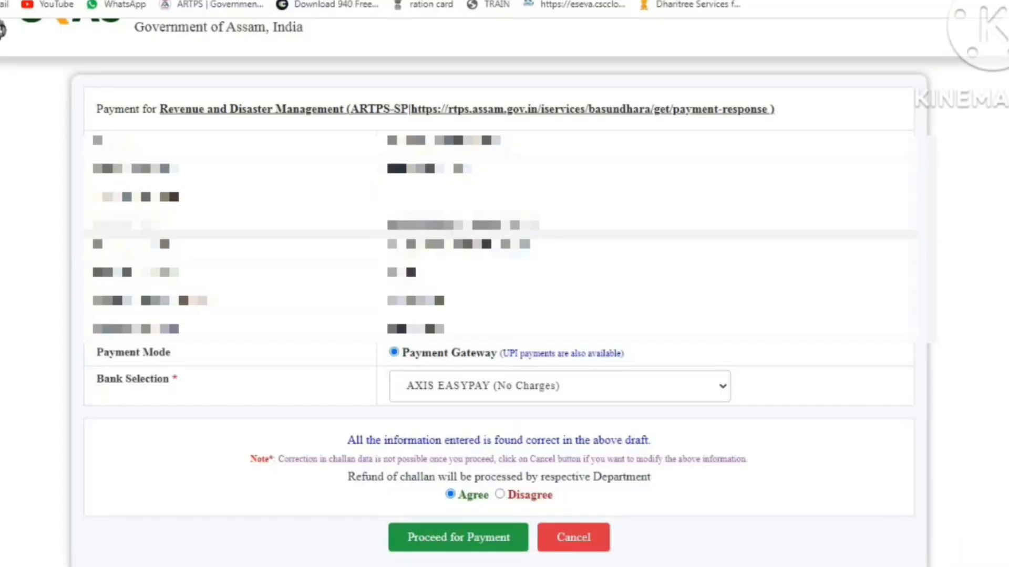
Step: Proceed with the payment through the AXIS EASYPAY gateway and submit the HDFC Bank RuPay authentication page
click(457, 537)
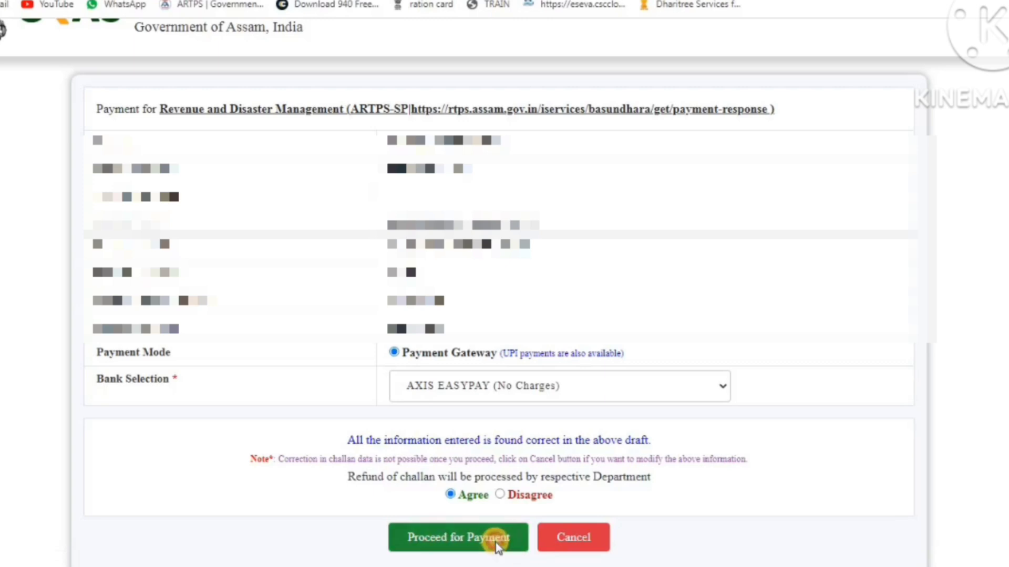
click(631, 103)
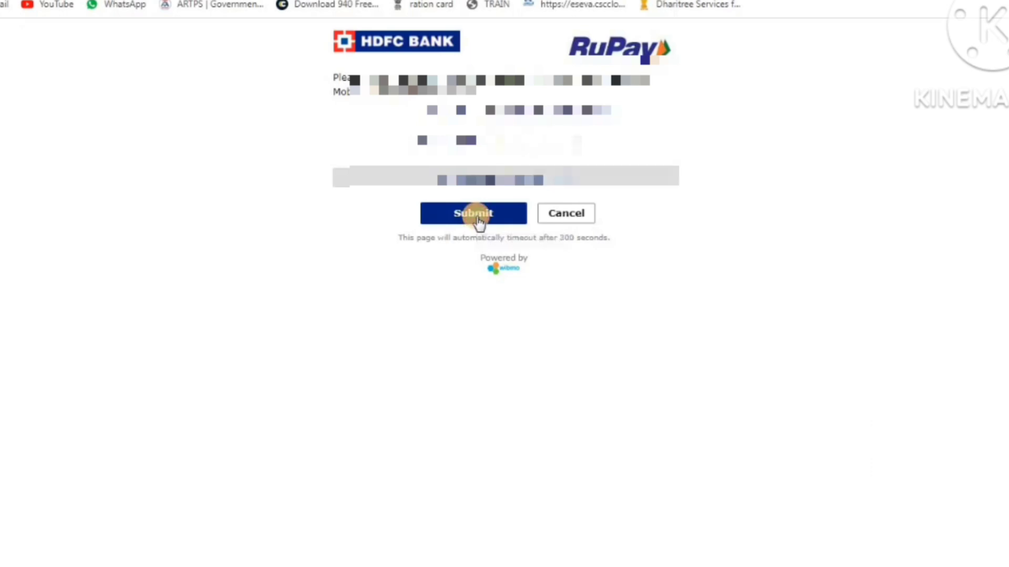
click(477, 216)
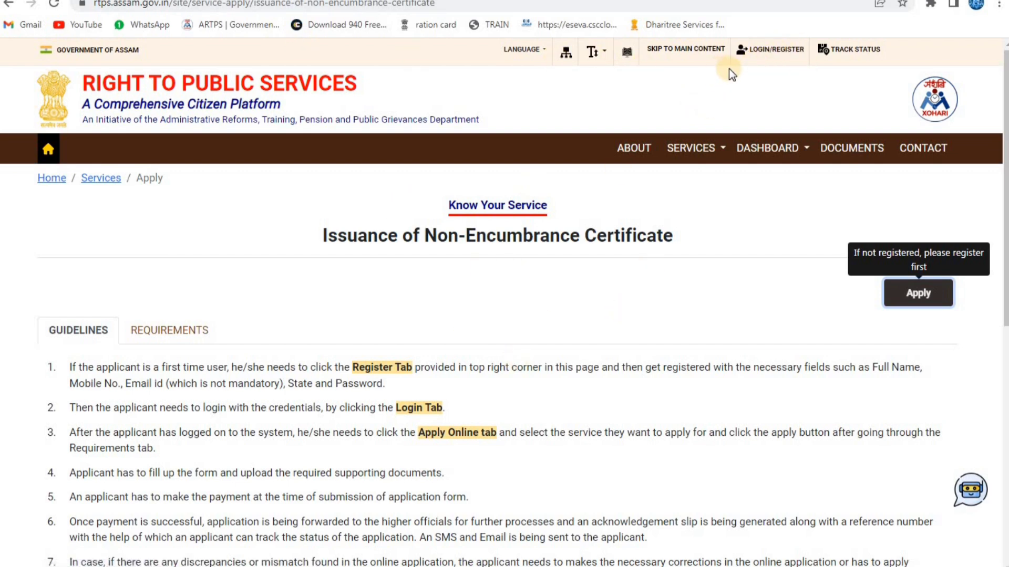
Step: View the portal's login choices for Transport/Land NOC and other services, and dismiss them
click(764, 52)
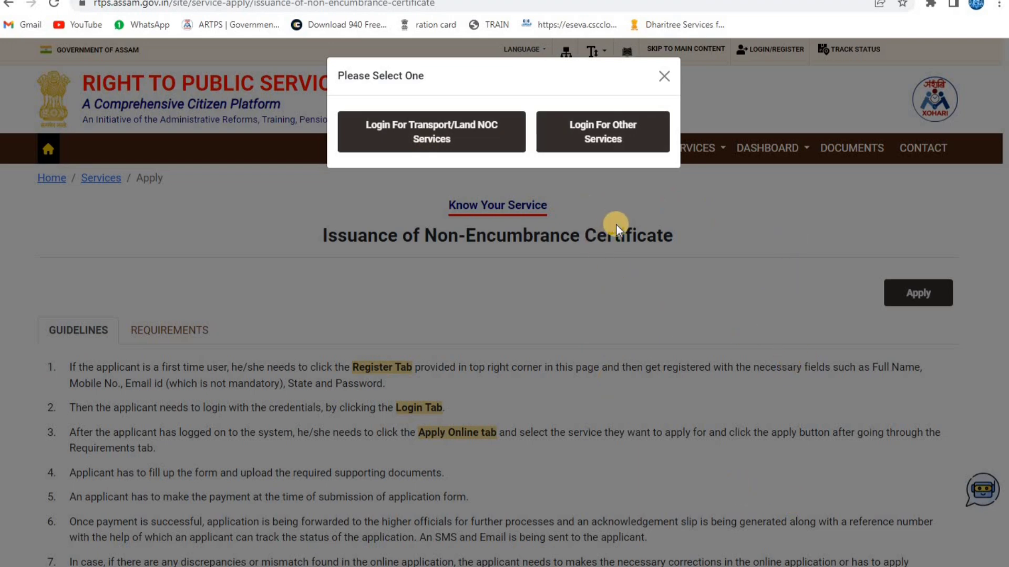
click(663, 76)
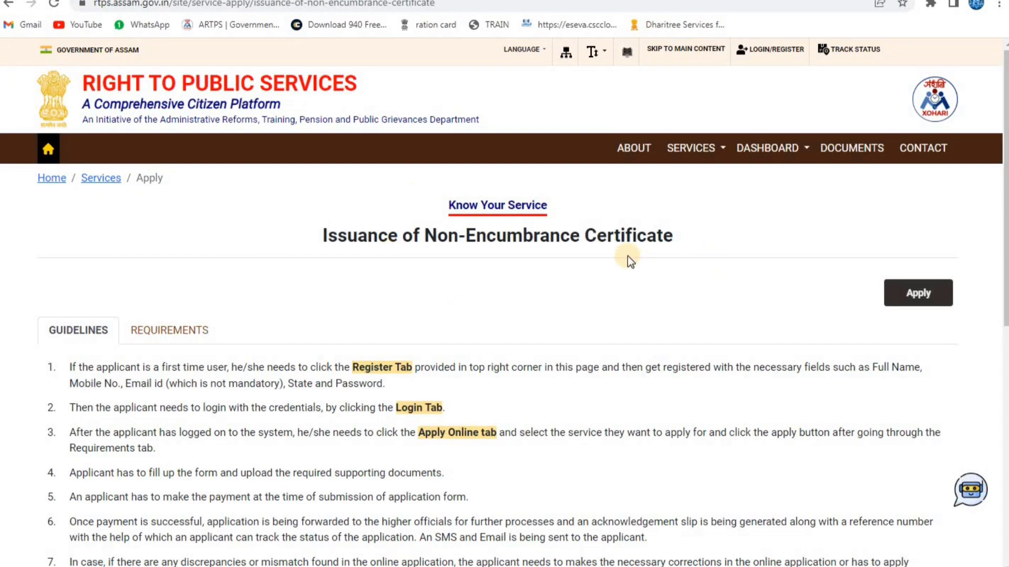